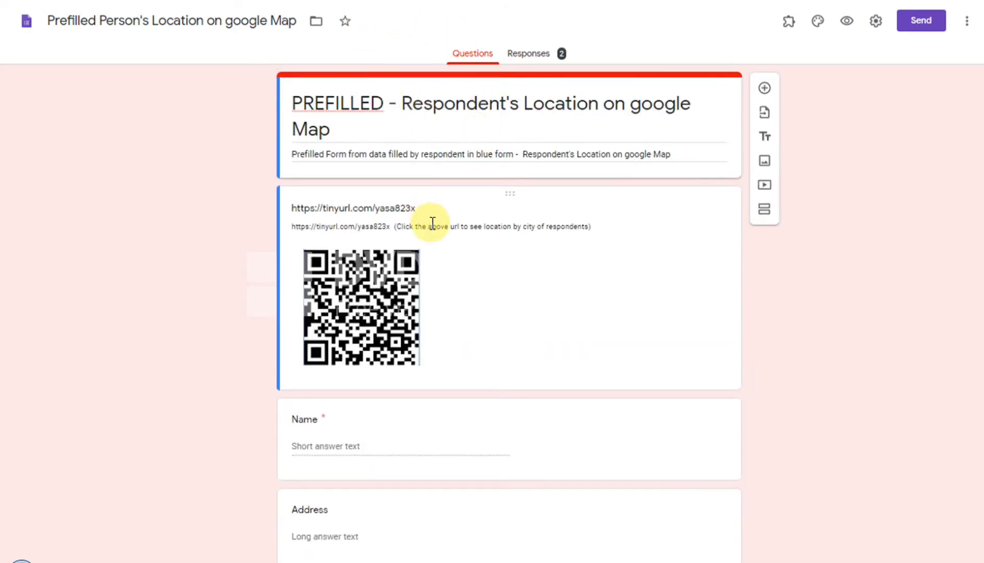
# Step: Copy the form's full URL from the browser and paste it into the Notepad notes, below instruction 1
pyautogui.rightClick(365, 1)
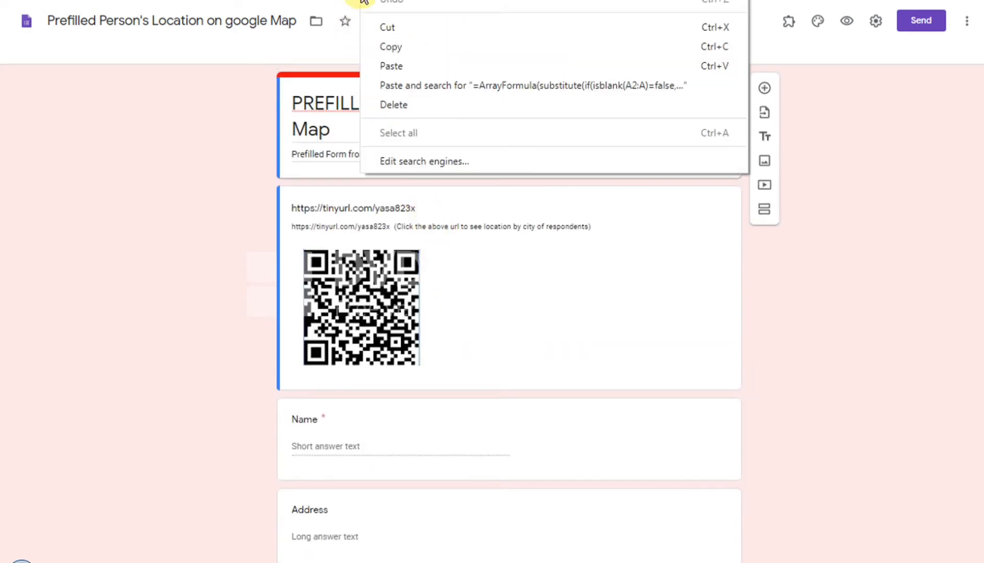
pyautogui.click(405, 44)
pyautogui.click(107, 553)
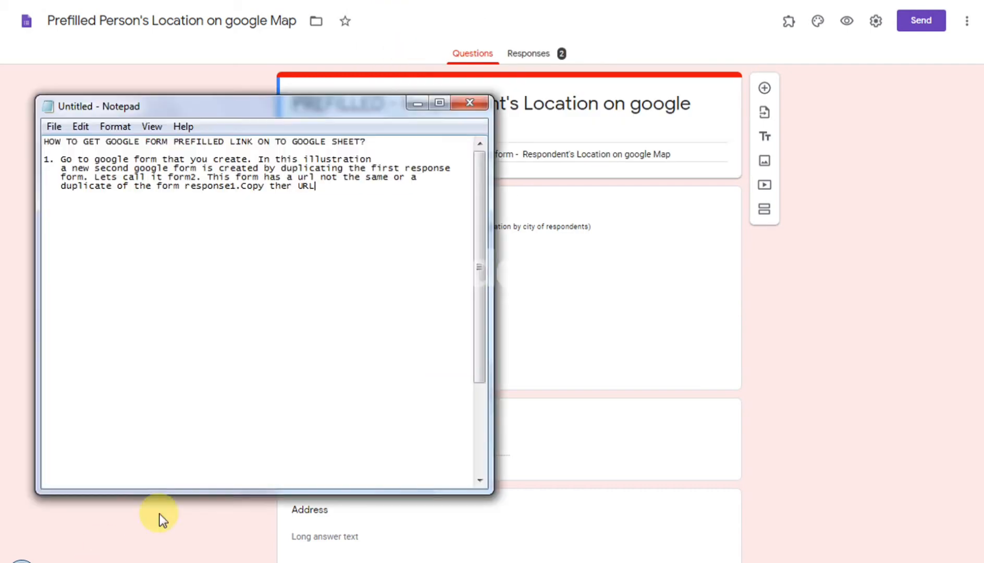
pyautogui.press('Return')
pyautogui.press('Return')
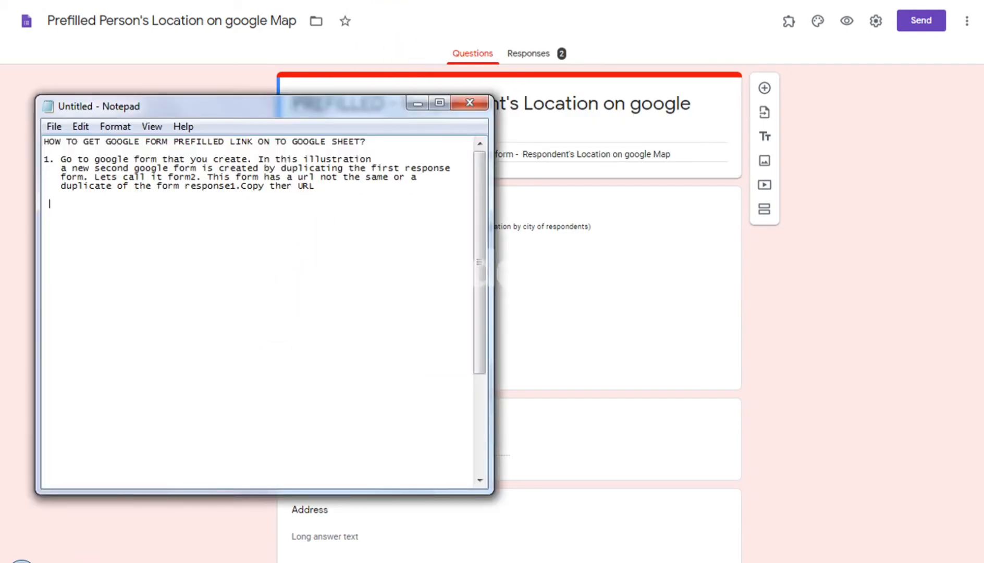
pyautogui.hotkey('ctrl', 'v')
# Step: Examine the pasted URL, from the form address through its prefilled entry fields
pyautogui.press('Up')
pyautogui.press('Up')
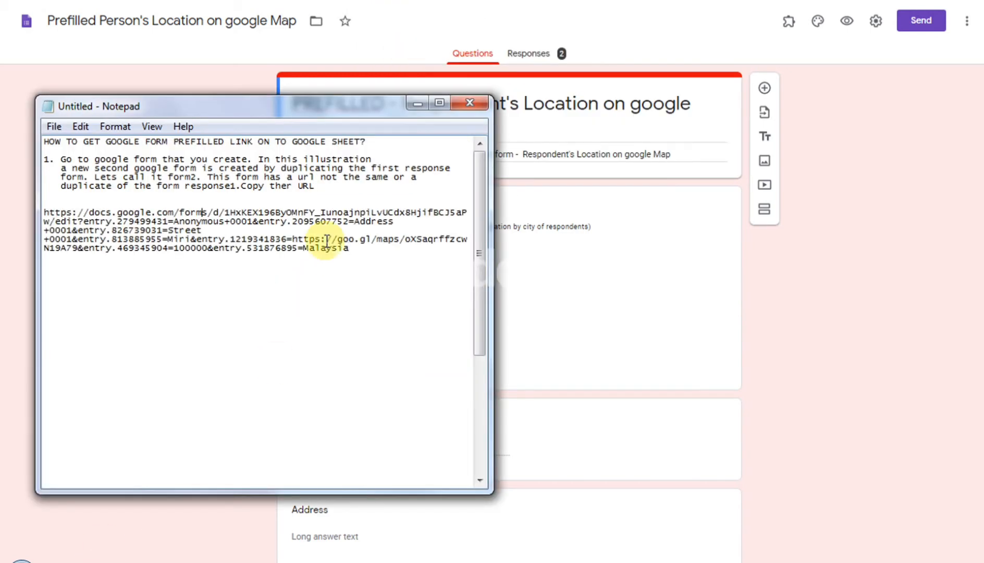
pyautogui.press('Left')
pyautogui.press('Left')
pyautogui.press('Left')
pyautogui.press('Left')
pyautogui.press('Left')
pyautogui.press('Left')
pyautogui.press('Left')
pyautogui.press('Left')
pyautogui.press('Left')
pyautogui.press('Left')
pyautogui.press('Left')
pyautogui.press('Left')
pyautogui.press('Left')
pyautogui.press('Left')
pyautogui.press('Left')
pyautogui.press('Left')
pyautogui.press('Left')
pyautogui.press('Left')
pyautogui.press('Left')
pyautogui.press('Left')
pyautogui.press('Down')
pyautogui.press('Down')
pyautogui.press('Right')
pyautogui.press('Right')
pyautogui.press('Right')
pyautogui.press('Right')
pyautogui.press('Right')
pyautogui.press('Right')
pyautogui.press('Right')
pyautogui.press('Right')
pyautogui.press('Right')
pyautogui.press('Right')
pyautogui.press('Right')
pyautogui.press('Right')
pyautogui.press('Right')
pyautogui.press('Right')
pyautogui.press('Right')
pyautogui.press('Right')
pyautogui.press('Right')
pyautogui.press('Right')
pyautogui.press('Right')
pyautogui.press('Right')
pyautogui.hotkey('shift', 'Right')
pyautogui.hotkey('shift', 'Right')
pyautogui.hotkey('shift', 'Right')
pyautogui.hotkey('shift', 'Right')
pyautogui.press('Right')
pyautogui.press('Down')
pyautogui.press('Down')
# Step: Add the instruction "2. Change the Field to cell Location on your data sheet." below the pasted URL, leaving a blank line before it
pyautogui.click(358, 249)
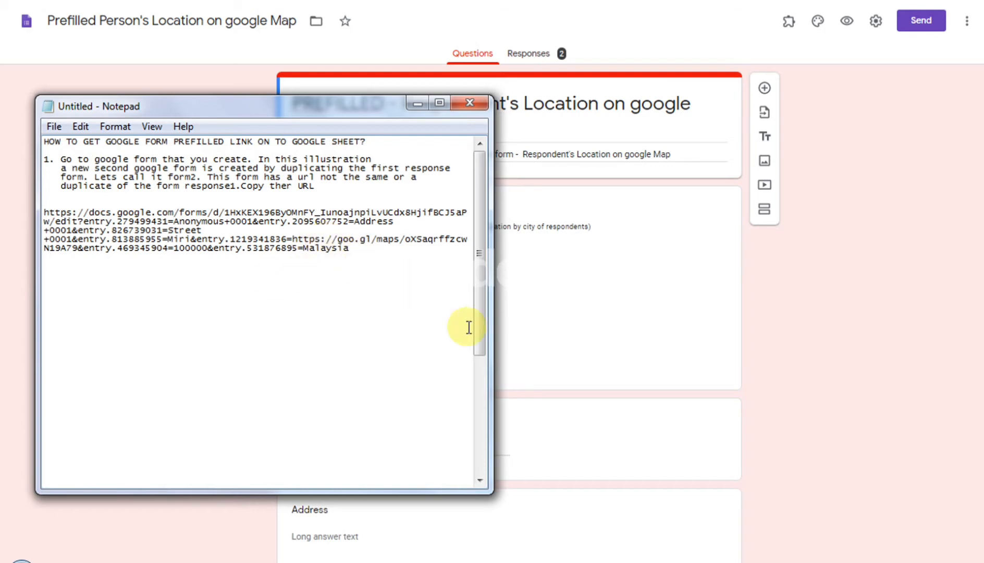
pyautogui.press('Return')
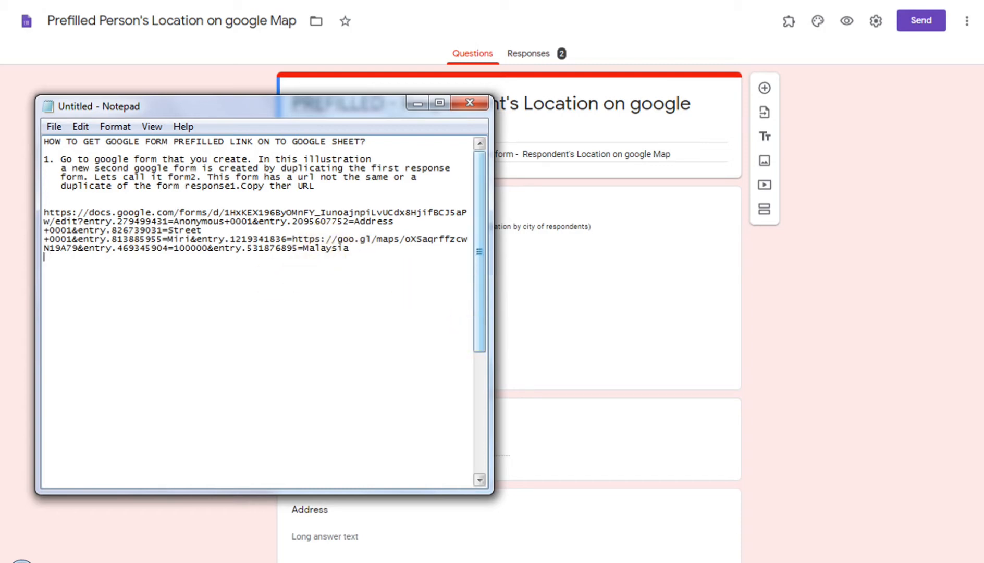
pyautogui.press('Return')
pyautogui.write('2. Change the Field')
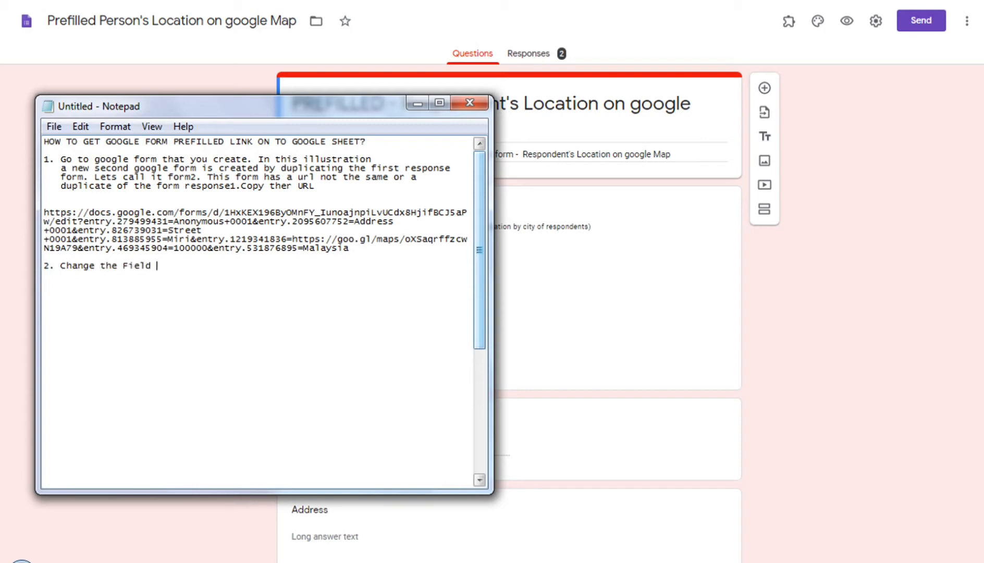
pyautogui.write(' to cell Location on your da')
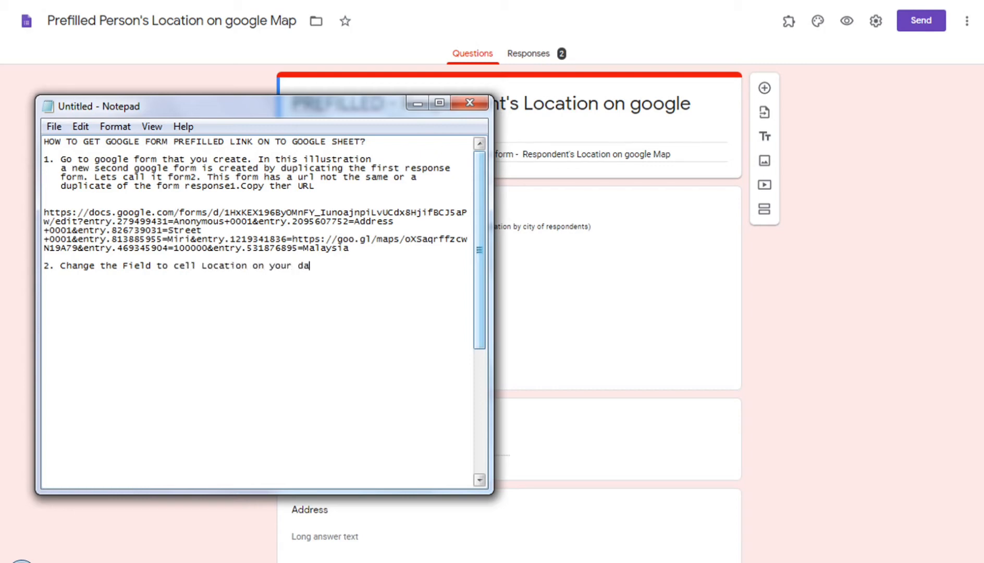
pyautogui.write('ta sheet.')
pyautogui.press('Return')
pyautogui.press('Return')
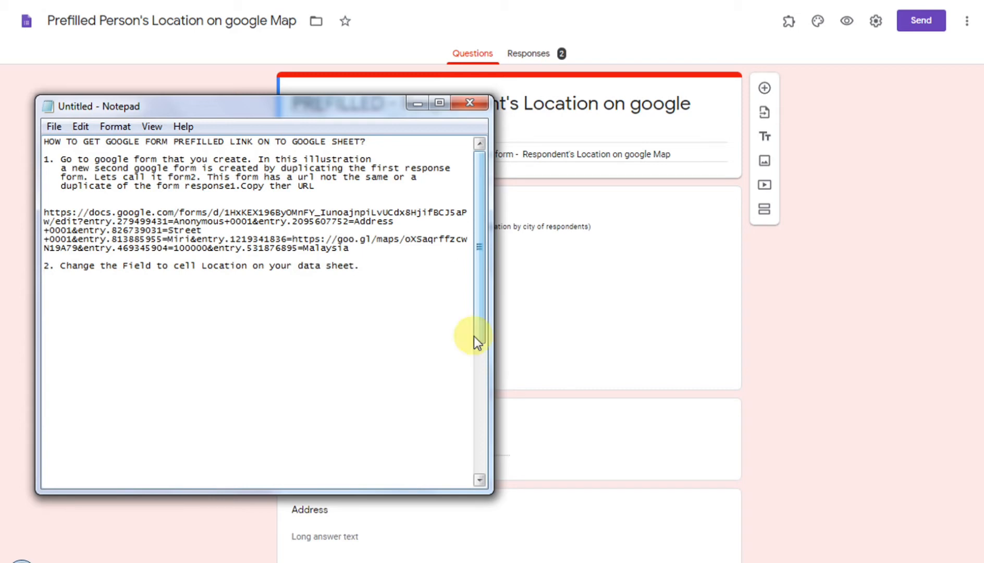
# Step: Duplicate the whole prefilled URL below instruction 2
pyautogui.hotkey('shift', 'Down')
pyautogui.hotkey('shift', 'Down')
pyautogui.hotkey('shift', 'Down')
pyautogui.hotkey('shift', 'Down')
pyautogui.hotkey('shift', 'Down')
pyautogui.hotkey('shift', 'Left')
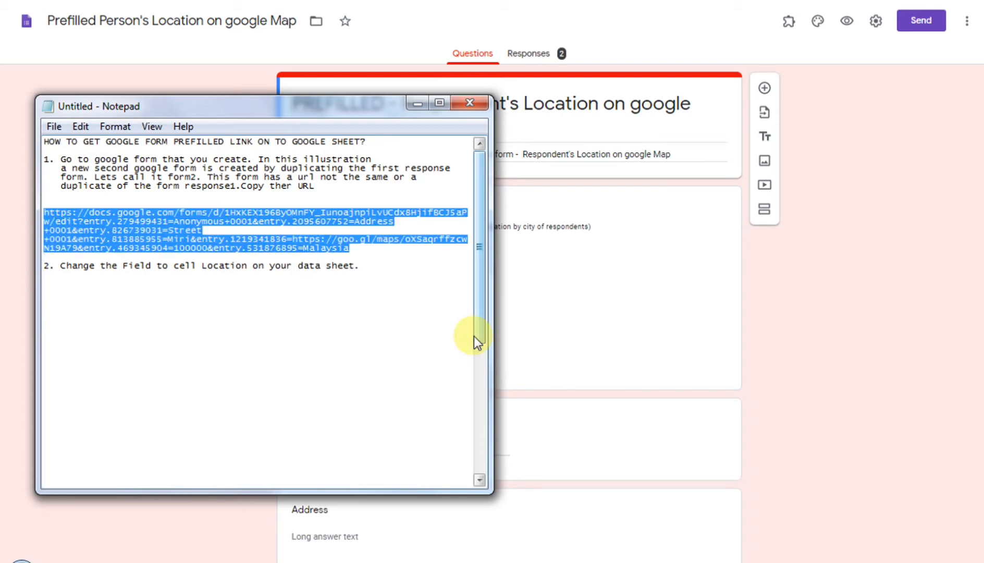
pyautogui.press('Down')
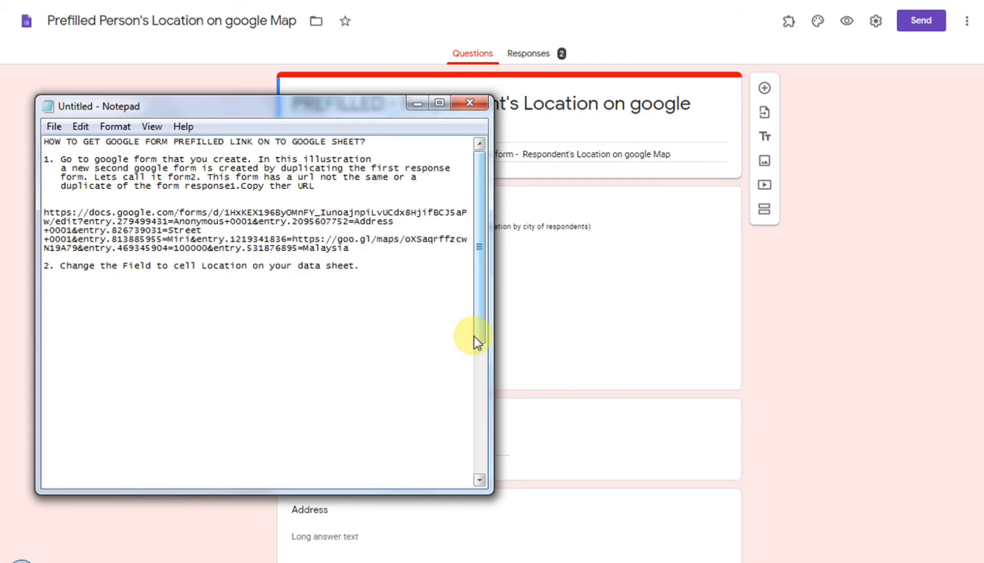
pyautogui.click(364, 268)
pyautogui.press('Return')
pyautogui.press('Return')
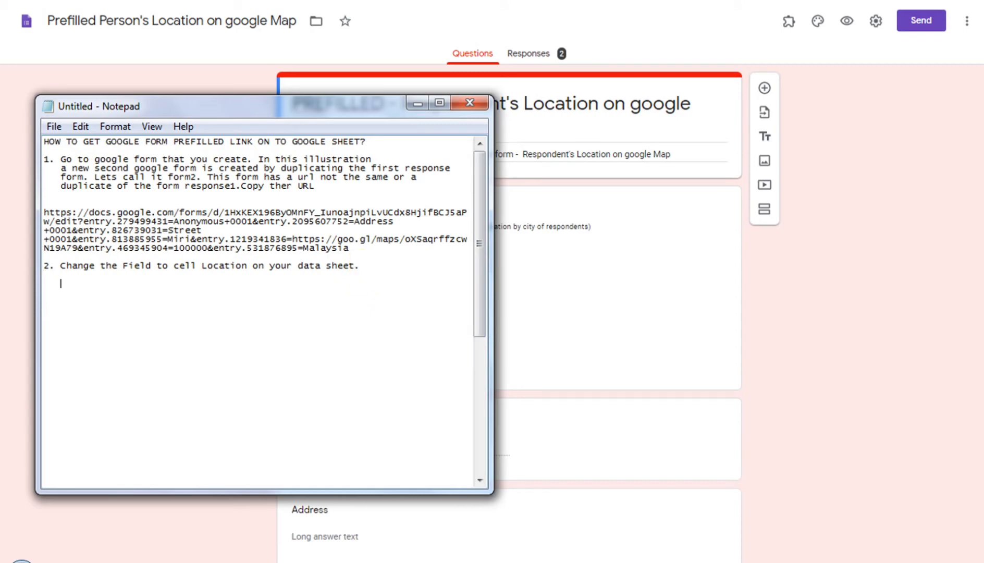
pyautogui.hotkey('ctrl', 'v')
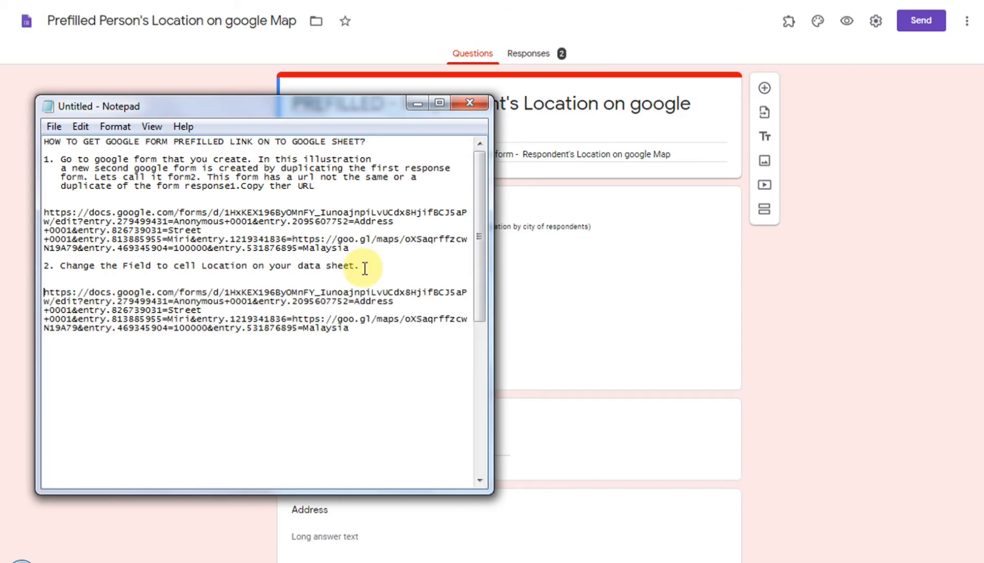
pyautogui.press('Right')
pyautogui.press('Right')
pyautogui.press('Right')
pyautogui.press('Right')
pyautogui.press('Right')
pyautogui.press('Right')
pyautogui.press('Right')
pyautogui.press('Right')
pyautogui.press('Right')
pyautogui.press('Right')
pyautogui.press('Right')
pyautogui.press('Right')
pyautogui.press('Right')
pyautogui.press('Right')
pyautogui.press('Right')
pyautogui.press('Right')
pyautogui.press('Right')
pyautogui.press('Right')
pyautogui.press('Right')
pyautogui.press('Right')
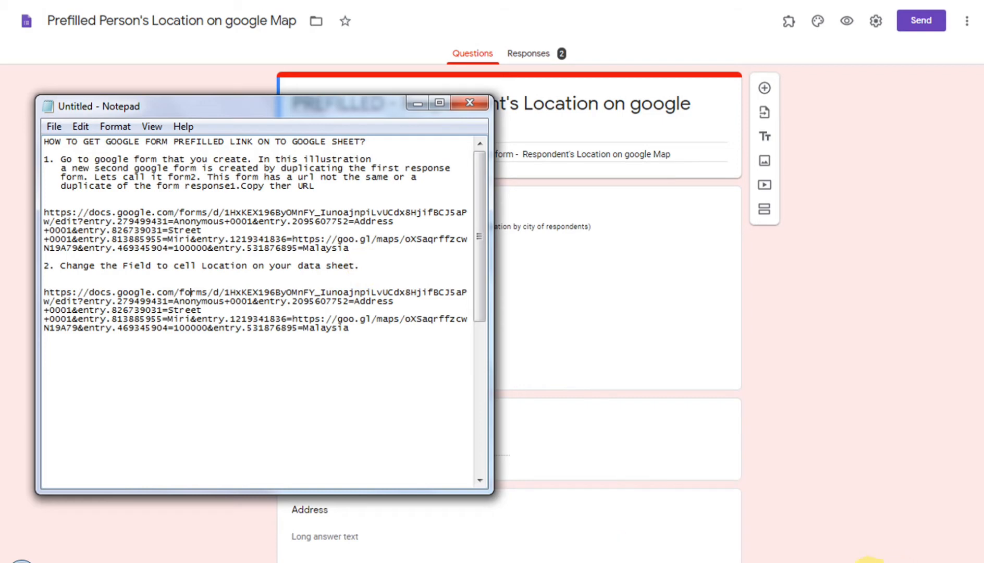
# Step: Show the Location on Map spreadsheet behind the notes, and split the second URL after "edit?" with a blank line
pyautogui.click(868, 559)
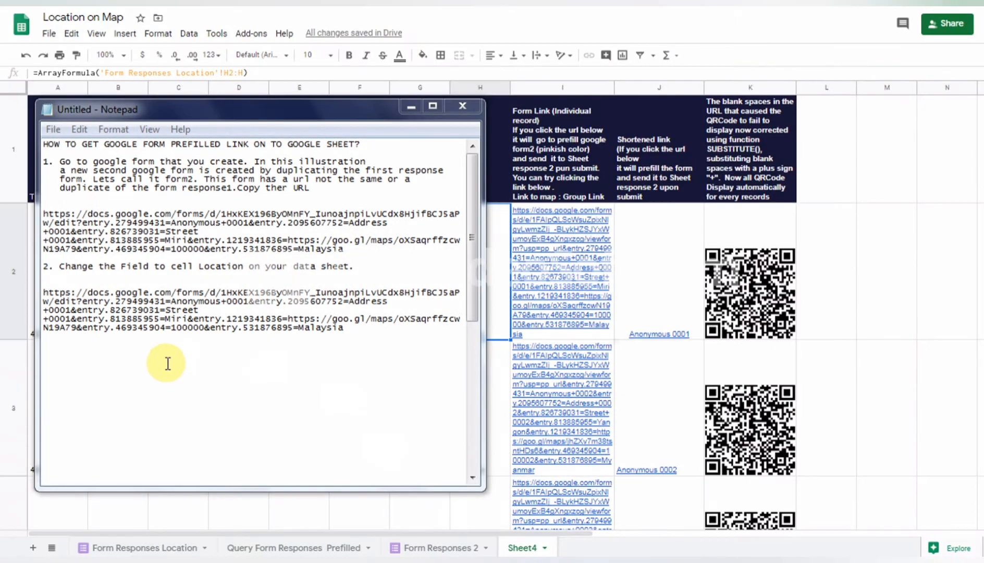
pyautogui.click(182, 301)
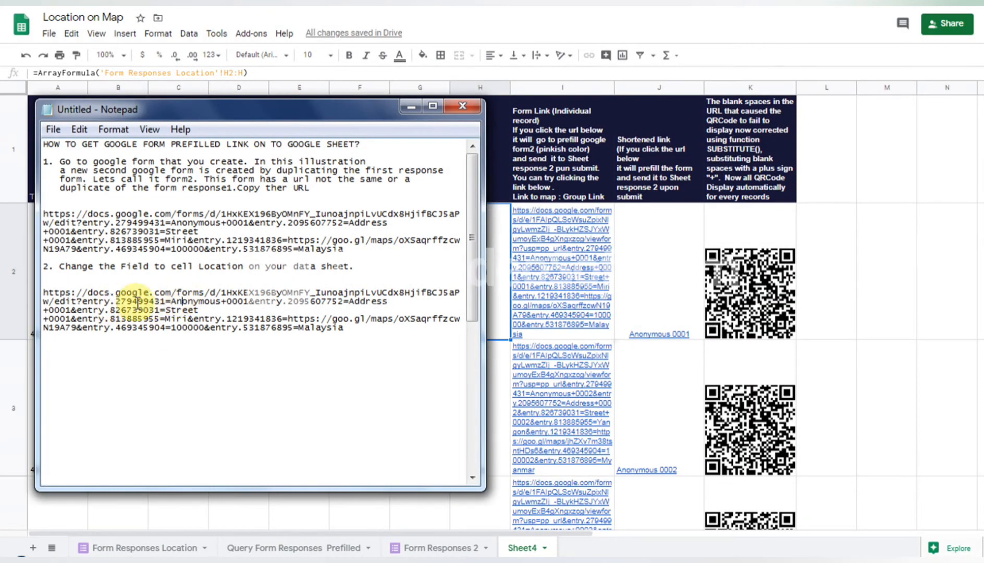
pyautogui.click(193, 301)
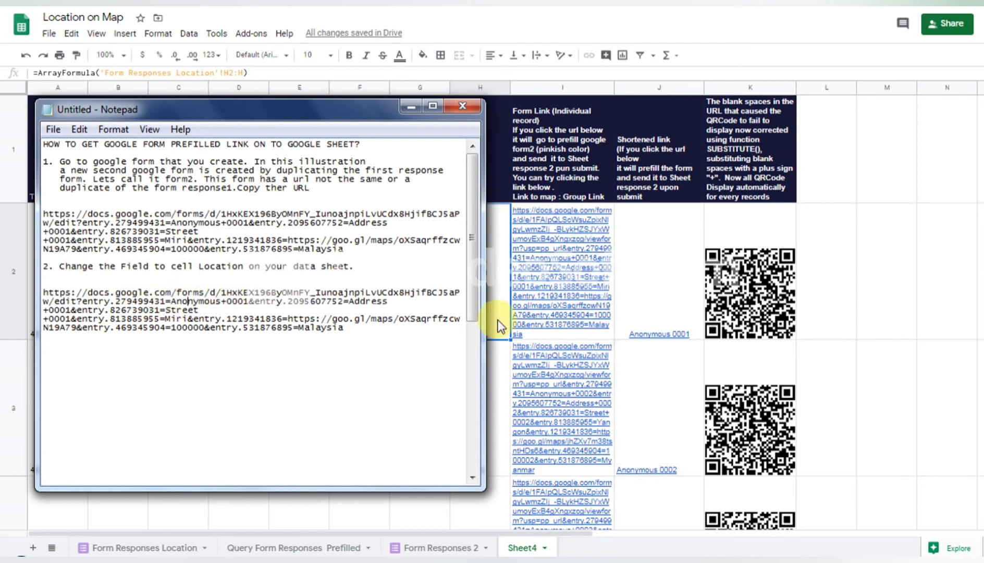
pyautogui.press('Left')
pyautogui.press('Left')
pyautogui.press('Left')
pyautogui.press('Left')
pyautogui.press('Left')
pyautogui.press('Left')
pyautogui.press('Left')
pyautogui.press('Left')
pyautogui.press('Left')
pyautogui.press('Left')
pyautogui.press('Left')
pyautogui.press('Left')
pyautogui.press('Left')
pyautogui.press('Left')
pyautogui.press('Left')
pyautogui.press('Left')
pyautogui.press('Return')
pyautogui.press('Return')
# Step: Break the second URL after "Anonymous+0001" so that "&entry.2095607752" starts its own line
pyautogui.press('Right')
pyautogui.press('Right')
pyautogui.press('Right')
pyautogui.press('Right')
pyautogui.press('Right')
pyautogui.press('Right')
pyautogui.press('Right')
pyautogui.press('Right')
pyautogui.press('Right')
pyautogui.press('Right')
pyautogui.press('Right')
pyautogui.press('Right')
pyautogui.press('Right')
pyautogui.press('Right')
pyautogui.press('Right')
pyautogui.press('Right')
pyautogui.press('Right')
pyautogui.press('Right')
pyautogui.press('Right')
pyautogui.press('Right')
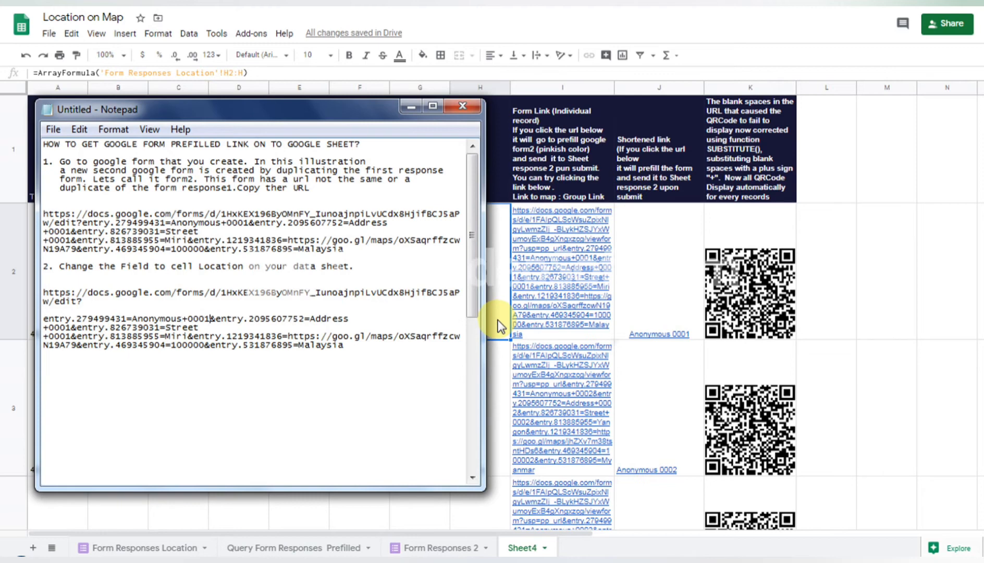
pyautogui.press('Return')
# Step: Put the street field "&entry.826739031" of the second URL on its own line, after "Address+0001"
pyautogui.press('Right')
pyautogui.press('Right')
pyautogui.press('Right')
pyautogui.press('Right')
pyautogui.press('Right')
pyautogui.press('Right')
pyautogui.press('Right')
pyautogui.press('Right')
pyautogui.press('Right')
pyautogui.press('Right')
pyautogui.press('Right')
pyautogui.press('Right')
pyautogui.press('Right')
pyautogui.press('Right')
pyautogui.press('Right')
pyautogui.press('Right')
pyautogui.press('Right')
pyautogui.press('Right')
pyautogui.press('Right')
pyautogui.press('Right')
pyautogui.press('Return')
# Step: Start a new line before "&entry.813885955=Miri", separating it from the street value's "+0001"
pyautogui.press('Right')
pyautogui.press('Right')
pyautogui.press('Right')
pyautogui.press('Right')
pyautogui.press('Right')
pyautogui.press('Right')
pyautogui.press('Right')
pyautogui.press('Right')
pyautogui.press('Right')
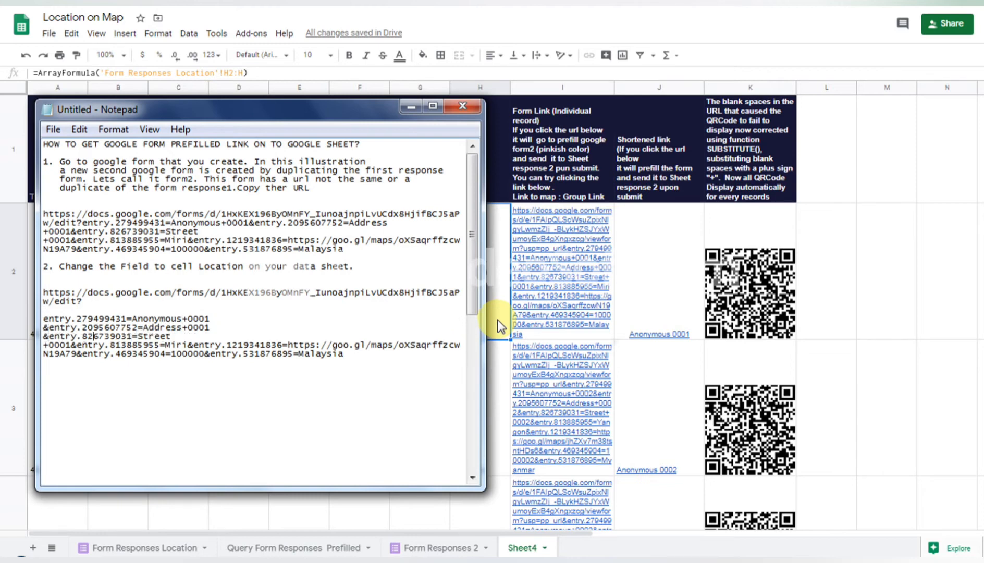
pyautogui.press('Left')
pyautogui.press('Left')
pyautogui.press('Left')
pyautogui.press('Left')
pyautogui.press('Left')
pyautogui.press('Left')
pyautogui.press('Left')
pyautogui.press('Left')
pyautogui.press('Left')
pyautogui.press('Return')
# Step: Separate the map link field "&entry.1219341836" from "Miri" with a line break
pyautogui.press('Right')
pyautogui.press('Right')
pyautogui.press('Right')
pyautogui.press('Right')
pyautogui.press('Right')
pyautogui.press('Right')
pyautogui.press('Right')
pyautogui.press('Right')
pyautogui.press('Right')
pyautogui.press('Right')
pyautogui.press('Right')
pyautogui.press('Right')
pyautogui.press('Right')
pyautogui.press('Right')
pyautogui.press('Right')
pyautogui.press('Right')
pyautogui.press('Right')
pyautogui.press('Right')
pyautogui.press('Right')
pyautogui.press('Right')
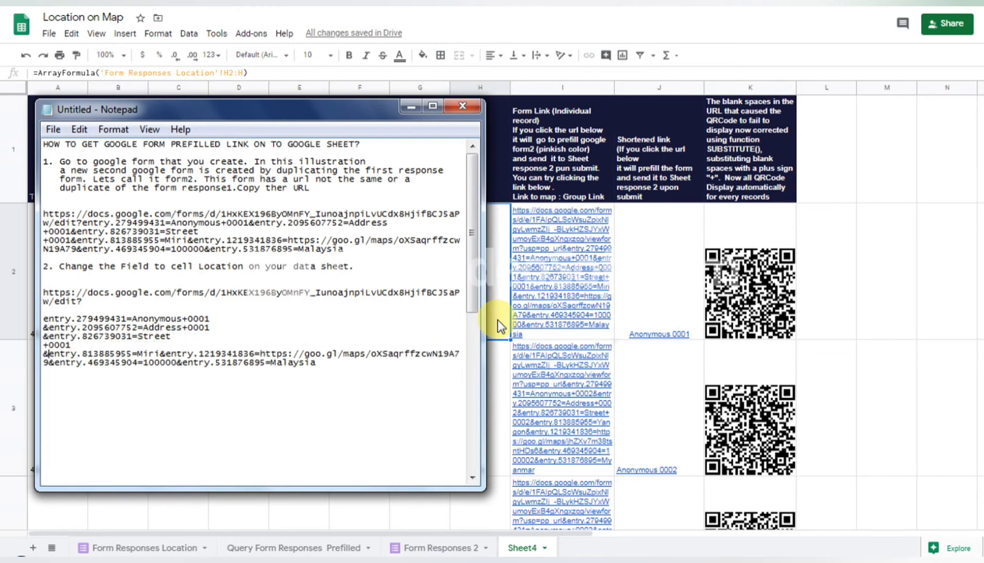
pyautogui.press('Return')
# Step: Put the second URL's map link field "&entry.1219341836" on its own line, between "Miri" and "&entry.469345904=100000"
pyautogui.press('Right')
pyautogui.press('Right')
pyautogui.press('Right')
pyautogui.press('Right')
pyautogui.press('Right')
pyautogui.press('Right')
pyautogui.press('Right')
pyautogui.press('Right')
pyautogui.press('Right')
pyautogui.press('Right')
pyautogui.press('Right')
pyautogui.press('Right')
pyautogui.press('Right')
pyautogui.press('Right')
pyautogui.press('Right')
pyautogui.press('Right')
pyautogui.press('Right')
pyautogui.press('Right')
pyautogui.press('Right')
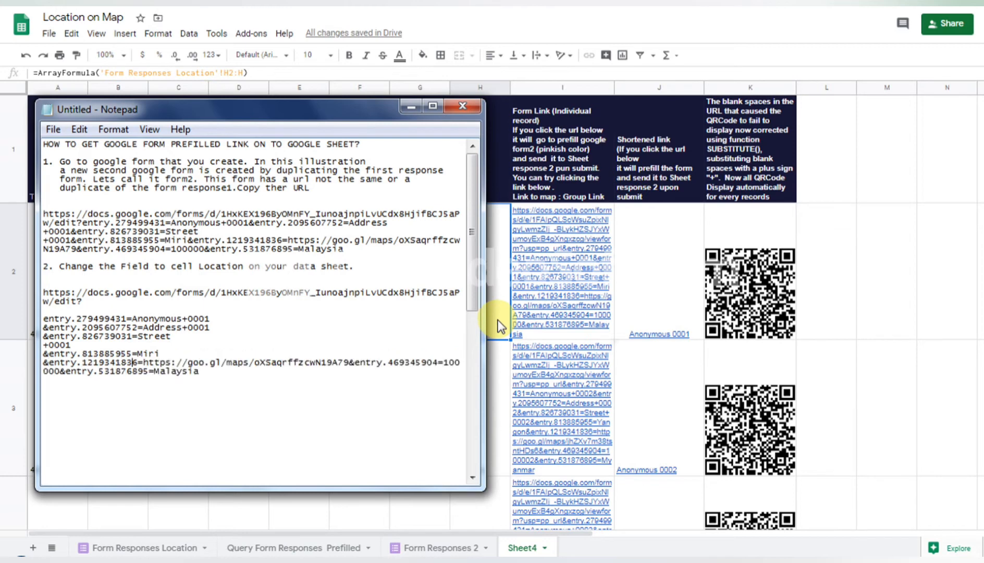
pyautogui.press('Left')
pyautogui.press('Left')
pyautogui.press('Left')
pyautogui.press('Left')
pyautogui.press('Left')
pyautogui.press('Left')
pyautogui.press('Left')
pyautogui.press('Left')
pyautogui.press('Left')
pyautogui.press('Right')
pyautogui.press('Right')
pyautogui.press('Right')
pyautogui.press('Right')
pyautogui.press('Right')
pyautogui.press('Right')
pyautogui.press('Right')
pyautogui.press('Right')
pyautogui.press('Right')
pyautogui.press('Right')
pyautogui.press('Right')
pyautogui.press('Right')
pyautogui.press('Right')
pyautogui.press('Right')
pyautogui.press('Right')
pyautogui.press('Right')
pyautogui.press('Right')
pyautogui.press('Right')
pyautogui.press('Right')
pyautogui.press('Right')
pyautogui.press('Right')
pyautogui.press('Right')
pyautogui.press('Right')
pyautogui.press('Right')
pyautogui.press('Right')
pyautogui.press('Right')
pyautogui.press('Right')
pyautogui.press('Right')
pyautogui.press('Right')
pyautogui.press('Right')
pyautogui.press('Right')
pyautogui.press('Right')
pyautogui.press('Right')
pyautogui.press('Right')
pyautogui.press('Right')
pyautogui.press('Right')
pyautogui.press('Right')
pyautogui.press('Right')
pyautogui.press('Right')
pyautogui.press('Right')
pyautogui.press('Right')
pyautogui.press('Right')
pyautogui.press('Right')
pyautogui.press('Right')
pyautogui.press('Right')
pyautogui.press('Right')
pyautogui.press('Right')
pyautogui.press('Right')
pyautogui.press('Right')
pyautogui.press('Left')
pyautogui.press('Left')
pyautogui.press('Left')
pyautogui.press('Left')
pyautogui.press('Left')
pyautogui.press('Left')
pyautogui.press('Left')
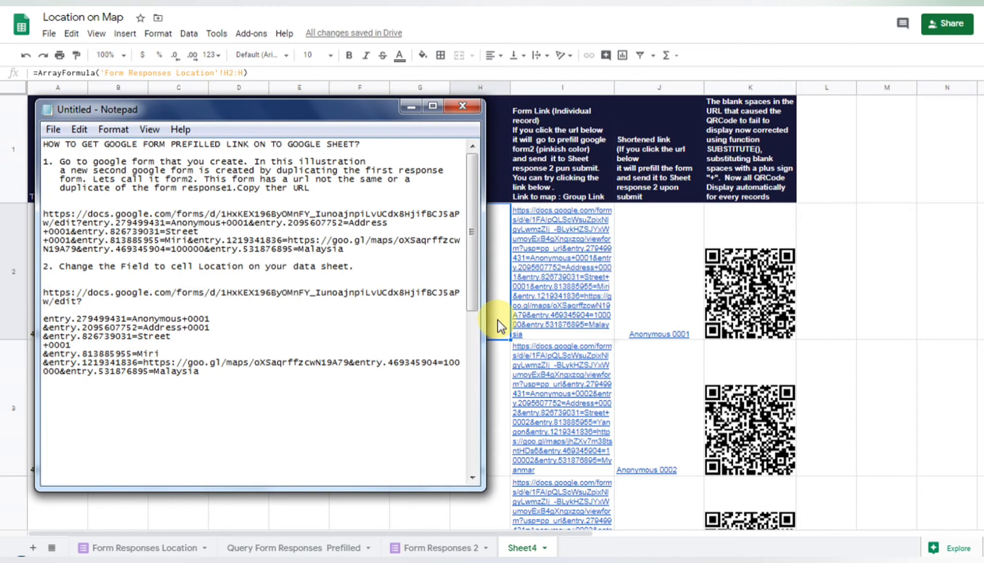
pyautogui.press('Return')
pyautogui.press('Right')
pyautogui.press('Right')
pyautogui.press('Right')
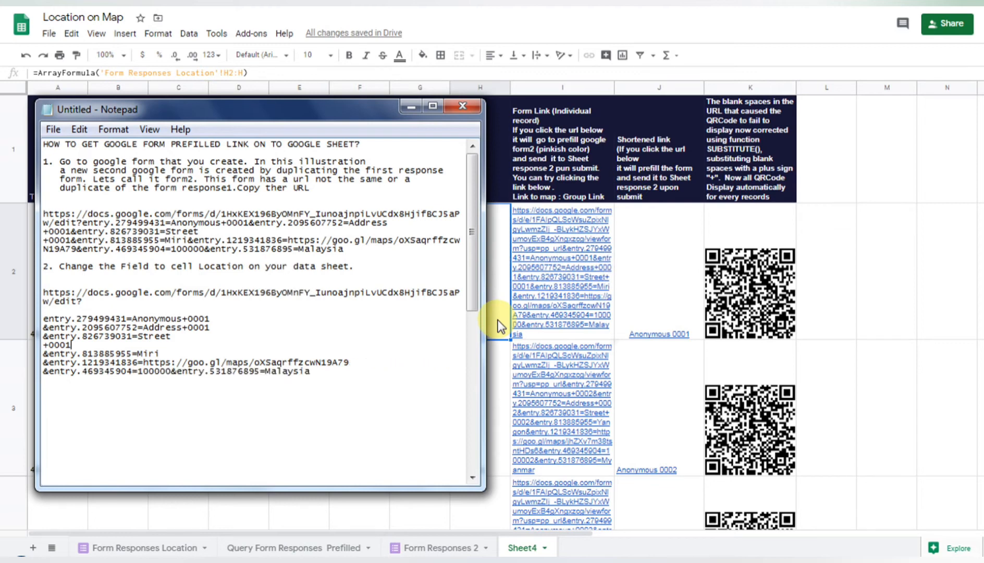
# Step: Replace the value "Anonymous+0001" of "entry.279499431" with the cell range reference "&B2:B&" enclosed in double quotes
pyautogui.press('Up')
pyautogui.press('Up')
pyautogui.hotkey('shift', 'Right')
pyautogui.hotkey('shift', 'Right')
pyautogui.hotkey('shift', 'Right')
pyautogui.hotkey('shift', 'Right')
pyautogui.hotkey('shift', 'Right')
pyautogui.hotkey('shift', 'Right')
pyautogui.hotkey('shift', 'Right')
pyautogui.hotkey('shift', 'Right')
pyautogui.hotkey('shift', 'Right')
pyautogui.hotkey('shift', 'Right')
pyautogui.hotkey('shift', 'Right')
pyautogui.hotkey('shift', 'Right')
pyautogui.hotkey('shift', 'Right')
pyautogui.hotkey('shift', 'Right')
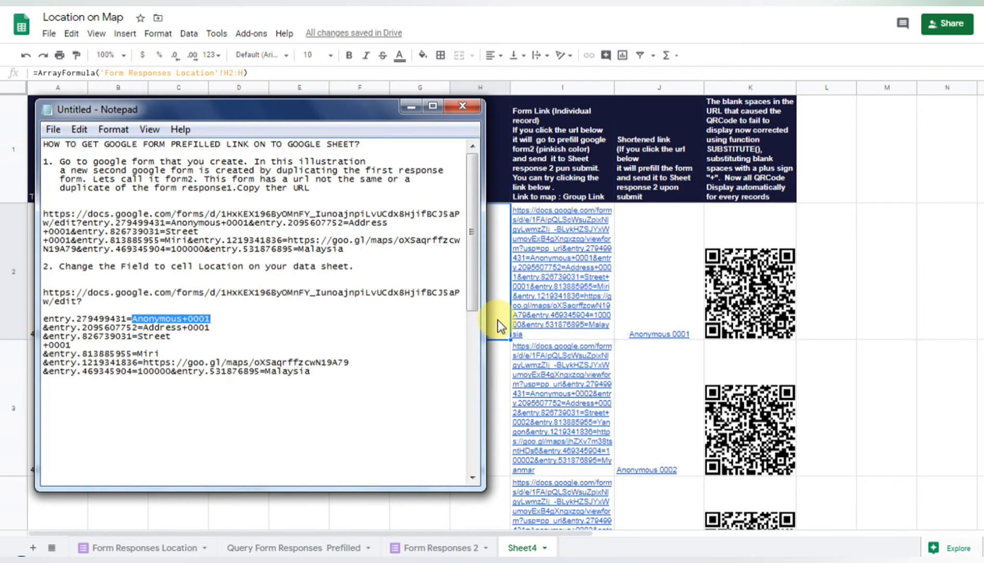
pyautogui.write('""')
pyautogui.write('&&')
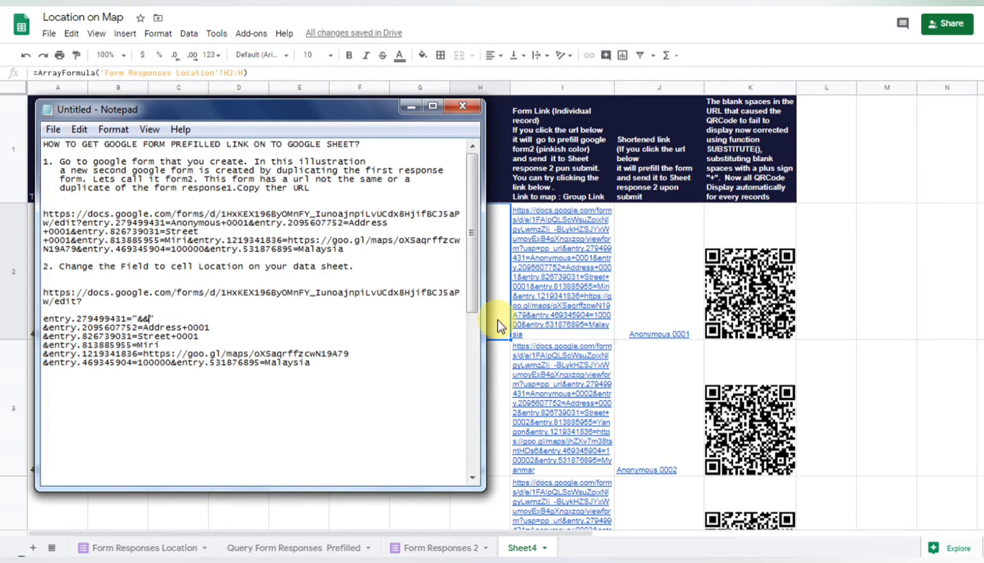
pyautogui.press('Left')
pyautogui.write('b2:')
pyautogui.press('BackSpace')
pyautogui.press('BackSpace')
pyautogui.press('BackSpace')
pyautogui.write('B2:B')
# Step: Copy the quoted "&B2:B&" reference over the value "Address+0001" of "&entry.2095607752"
pyautogui.press('Up')
pyautogui.press('Left')
pyautogui.press('Left')
pyautogui.hotkey('shift', 'Right')
pyautogui.hotkey('shift', 'Right')
pyautogui.hotkey('shift', 'Right')
pyautogui.hotkey('shift', 'Right')
pyautogui.hotkey('shift', 'Right')
pyautogui.hotkey('shift', 'Right')
pyautogui.hotkey('shift', 'Right')
pyautogui.hotkey('shift', 'Right')
pyautogui.hotkey('shift', 'Right')
pyautogui.hotkey('ctrl', 'c')
pyautogui.press('Down')
pyautogui.press('Right')
pyautogui.press('Right')
pyautogui.press('Right')
pyautogui.press('Right')
pyautogui.press('Right')
pyautogui.press('Right')
pyautogui.press('Right')
pyautogui.press('Right')
pyautogui.press('Right')
pyautogui.press('Right')
pyautogui.press('Right')
pyautogui.press('Right')
pyautogui.press('Right')
pyautogui.press('Right')
pyautogui.press('Right')
pyautogui.press('Right')
pyautogui.press('Right')
pyautogui.press('Right')
pyautogui.press('Up')
pyautogui.press('Left')
pyautogui.hotkey('shift', 'Right')
pyautogui.hotkey('shift', 'Right')
pyautogui.hotkey('shift', 'Right')
pyautogui.hotkey('shift', 'Right')
pyautogui.hotkey('shift', 'Right')
pyautogui.hotkey('shift', 'Right')
pyautogui.hotkey('shift', 'Right')
pyautogui.hotkey('shift', 'Right')
pyautogui.hotkey('shift', 'Right')
pyautogui.hotkey('shift', 'Right')
pyautogui.hotkey('shift', 'Right')
pyautogui.hotkey('shift', 'Right')
pyautogui.hotkey('ctrl', 'v')
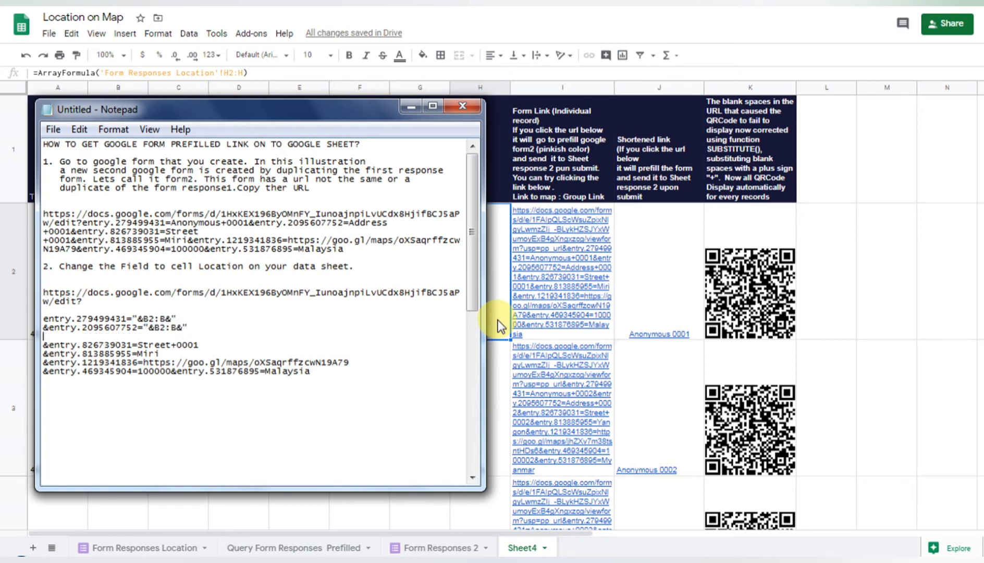
# Step: Replace the value "Street+0001" of "entry.826739031" with the copied "&B2:B&" reference in double quotes
pyautogui.press('Down')
pyautogui.press('Right')
pyautogui.press('Right')
pyautogui.press('Right')
pyautogui.press('Right')
pyautogui.press('Right')
pyautogui.press('Right')
pyautogui.press('Right')
pyautogui.press('Right')
pyautogui.press('Right')
pyautogui.press('Right')
pyautogui.press('Right')
pyautogui.press('Right')
pyautogui.press('Right')
pyautogui.press('Right')
pyautogui.press('Right')
pyautogui.hotkey('shift', 'Right')
pyautogui.hotkey('shift', 'Right')
pyautogui.hotkey('shift', 'Right')
pyautogui.hotkey('shift', 'Right')
pyautogui.hotkey('shift', 'Right')
pyautogui.hotkey('shift', 'Right')
pyautogui.hotkey('shift', 'Right')
pyautogui.hotkey('shift', 'Right')
pyautogui.hotkey('shift', 'Right')
pyautogui.hotkey('shift', 'Right')
pyautogui.hotkey('shift', 'Right')
pyautogui.hotkey('ctrl', 'v')
# Step: Replace the value "Miri" of "entry.813885955" with the quoted "&B2:B&" reference
pyautogui.press('Down')
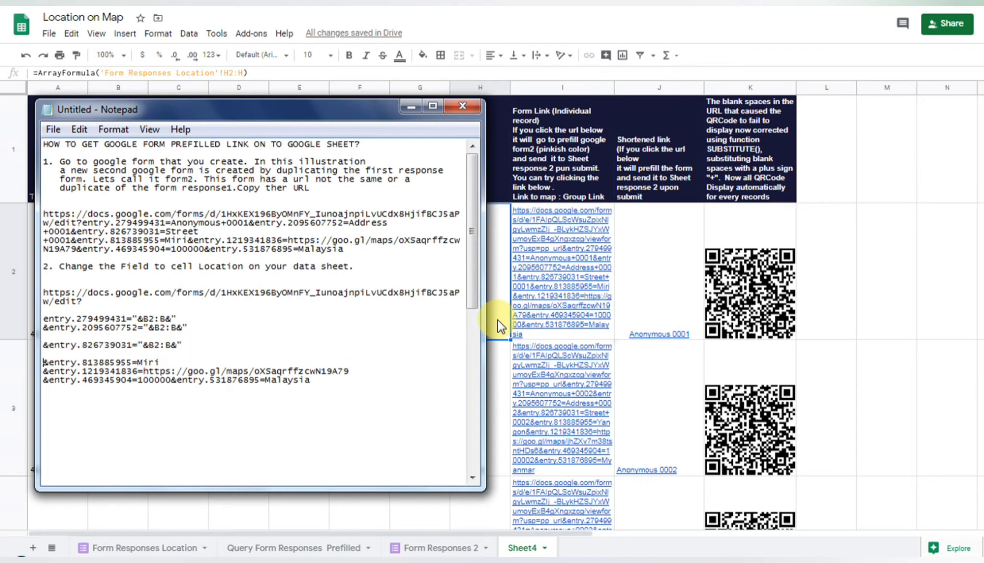
pyautogui.press('Right')
pyautogui.press('Right')
pyautogui.hotkey('shift', 'Right')
pyautogui.hotkey('shift', 'Right')
pyautogui.hotkey('shift', 'Right')
pyautogui.hotkey('shift', 'Right')
pyautogui.hotkey('ctrl', 'v')
# Step: Replace the whole Google Maps link of "entry.1219341836" with the quoted "&B2:B&" reference
pyautogui.press('Down')
pyautogui.press('Right')
pyautogui.press('Right')
pyautogui.press('Right')
pyautogui.press('Right')
pyautogui.press('Right')
pyautogui.press('Right')
pyautogui.press('Right')
pyautogui.press('Right')
pyautogui.press('Right')
pyautogui.press('Right')
pyautogui.press('Right')
pyautogui.press('Right')
pyautogui.press('Right')
pyautogui.press('Right')
pyautogui.press('Right')
pyautogui.press('Right')
pyautogui.press('Right')
pyautogui.press('Right')
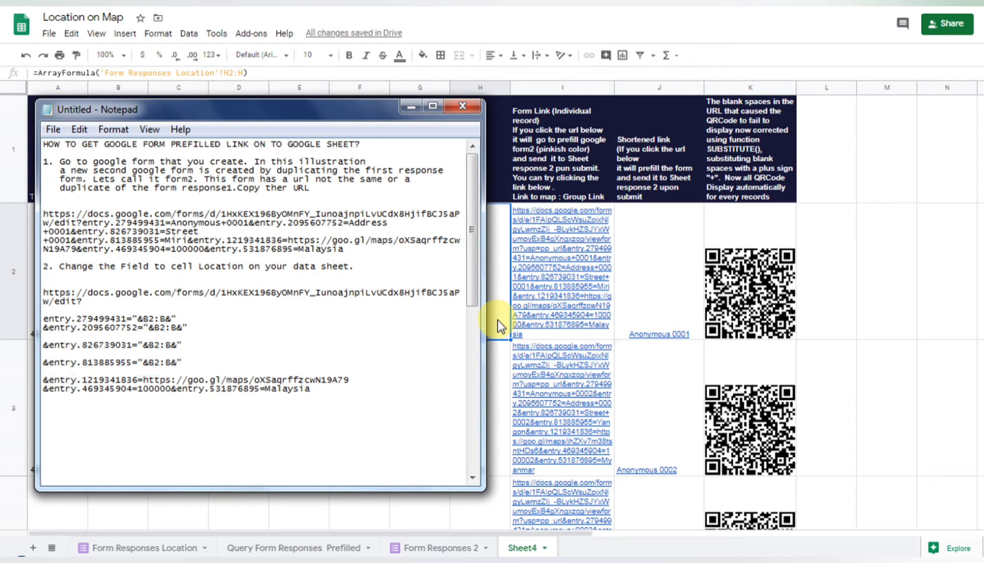
pyautogui.press('Down')
pyautogui.hotkey('shift', 'Right')
pyautogui.hotkey('shift', 'Right')
pyautogui.hotkey('shift', 'Right')
pyautogui.hotkey('shift', 'Right')
pyautogui.hotkey('shift', 'Right')
pyautogui.hotkey('shift', 'Right')
pyautogui.hotkey('shift', 'Right')
pyautogui.hotkey('shift', 'Right')
pyautogui.hotkey('shift', 'Right')
pyautogui.hotkey('shift', 'Right')
pyautogui.hotkey('shift', 'Right')
pyautogui.hotkey('shift', 'Right')
pyautogui.hotkey('shift', 'Right')
pyautogui.hotkey('shift', 'Right')
pyautogui.hotkey('shift', 'Right')
pyautogui.hotkey('shift', 'Right')
pyautogui.hotkey('shift', 'Right')
pyautogui.hotkey('shift', 'Right')
pyautogui.hotkey('shift', 'Right')
pyautogui.hotkey('shift', 'Right')
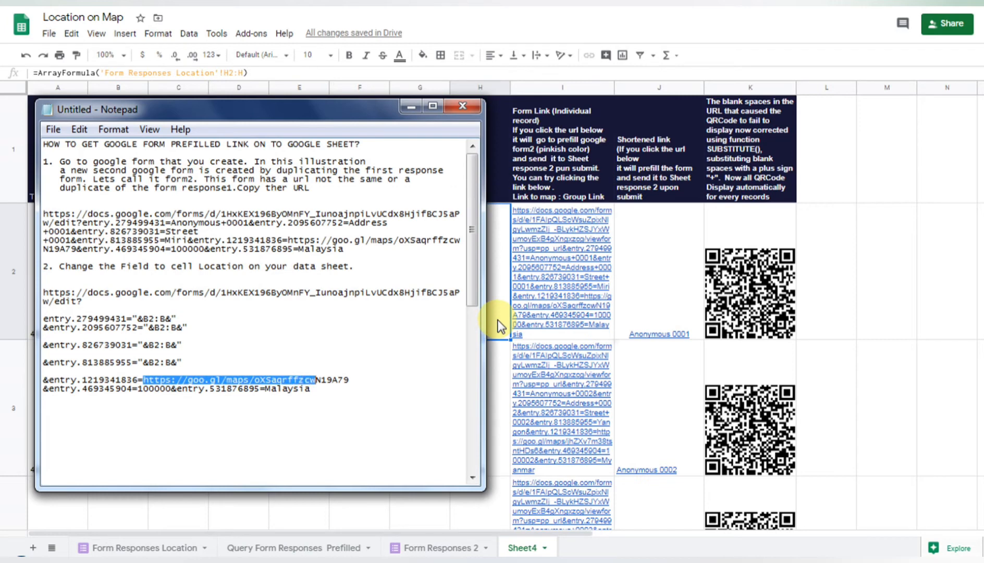
pyautogui.hotkey('shift', 'Right')
pyautogui.hotkey('ctrl', 'v')
# Step: Put "&entry.531876895=Malaysia" on its own line, separated from "&entry.469345904=100000"
pyautogui.press('Down')
pyautogui.press('Right')
pyautogui.press('Right')
pyautogui.press('Right')
pyautogui.press('Right')
pyautogui.press('Right')
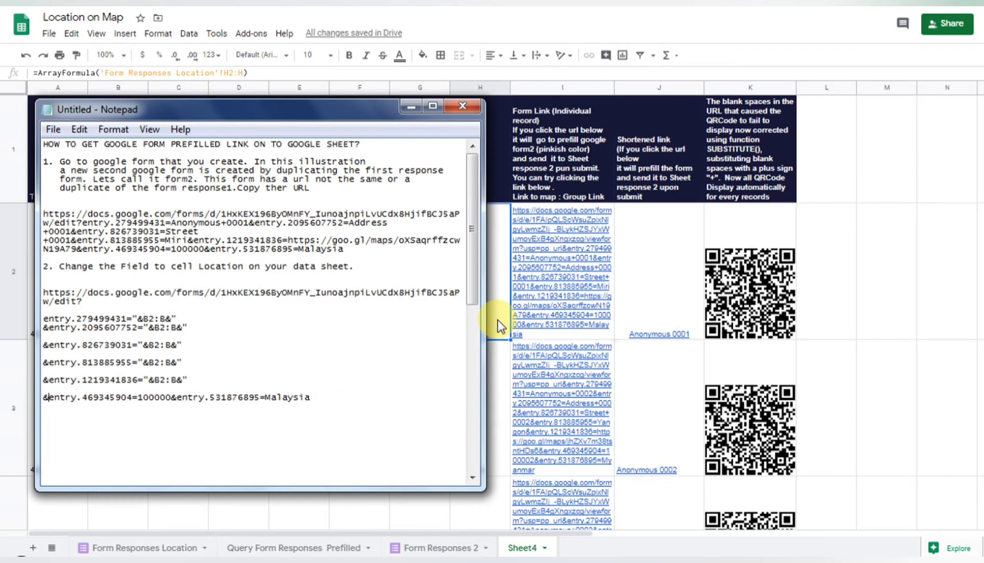
pyautogui.press('Right')
pyautogui.press('Right')
pyautogui.press('Right')
pyautogui.press('Right')
pyautogui.press('Right')
pyautogui.press('Right')
pyautogui.press('Right')
pyautogui.press('Right')
pyautogui.press('Right')
pyautogui.press('Right')
pyautogui.press('Right')
pyautogui.press('Right')
pyautogui.press('Right')
pyautogui.press('Right')
pyautogui.press('Right')
pyautogui.press('Right')
pyautogui.press('Right')
pyautogui.press('Right')
pyautogui.press('Return')
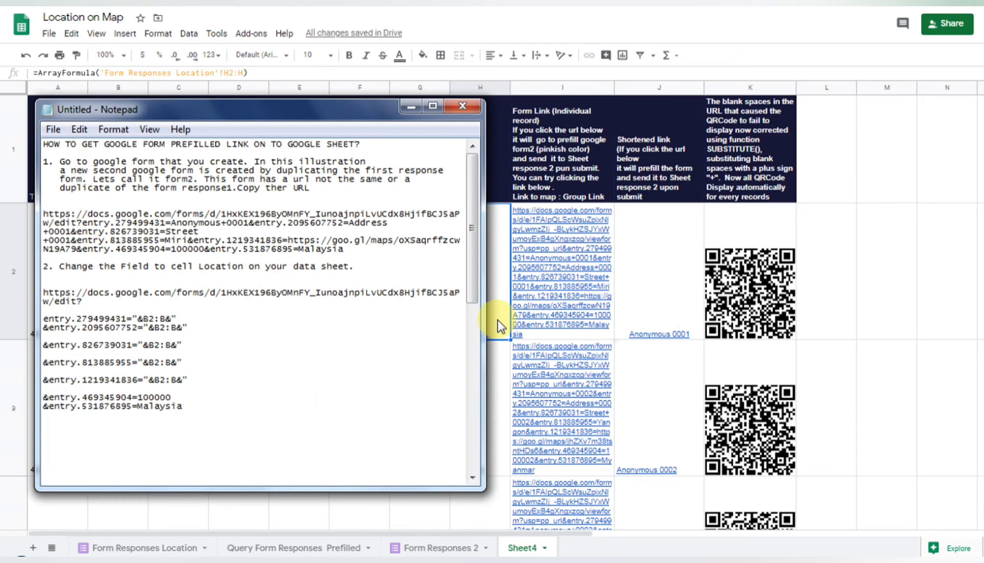
# Step: Replace the value "100000" of "entry.469345904" with the quoted "&B2:B&" reference
pyautogui.press('Up')
pyautogui.press('Right')
pyautogui.press('Right')
pyautogui.hotkey('shift', 'Right')
pyautogui.hotkey('shift', 'Right')
pyautogui.hotkey('shift', 'Right')
pyautogui.hotkey('shift', 'Right')
pyautogui.hotkey('shift', 'Right')
pyautogui.hotkey('shift', 'Right')
pyautogui.hotkey('ctrl', 'v')
# Step: Replace the value "Malaysia" of "entry.531876895" with the quoted "&B2:B&" reference
pyautogui.press('Down')
pyautogui.press('Right')
pyautogui.press('Right')
pyautogui.press('Right')
pyautogui.press('Right')
pyautogui.press('Right')
pyautogui.press('Right')
pyautogui.press('Right')
pyautogui.press('Right')
pyautogui.press('Right')
pyautogui.press('Right')
pyautogui.press('Right')
pyautogui.press('Right')
pyautogui.press('Right')
pyautogui.press('Right')
pyautogui.press('Right')
pyautogui.press('Right')
pyautogui.press('Right')
pyautogui.hotkey('shift', 'Right')
pyautogui.hotkey('shift', 'Right')
pyautogui.hotkey('shift', 'Right')
pyautogui.hotkey('shift', 'Right')
pyautogui.hotkey('shift', 'Right')
pyautogui.hotkey('shift', 'Right')
pyautogui.hotkey('shift', 'Right')
pyautogui.hotkey('shift', 'Right')
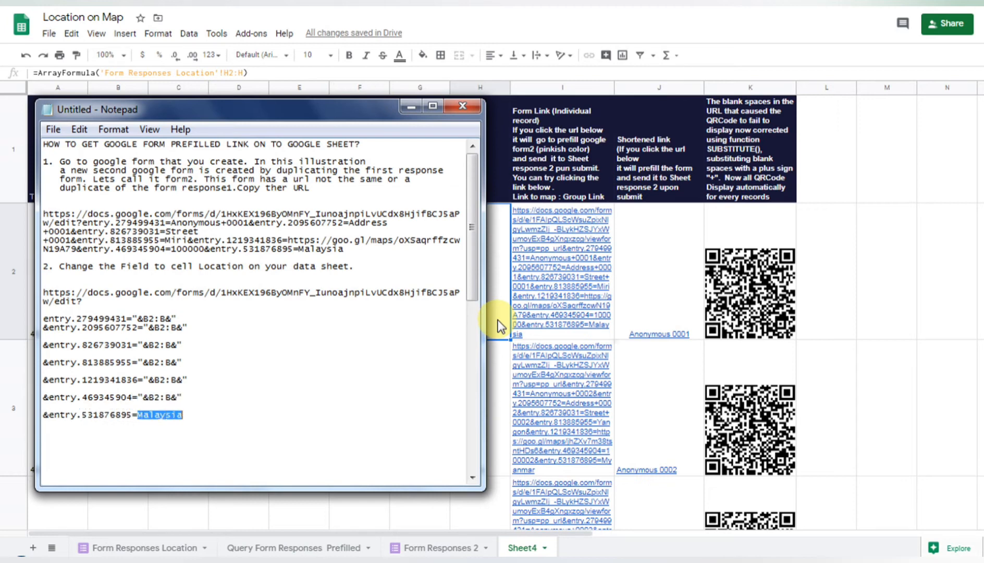
pyautogui.hotkey('ctrl', 'v')
# Step: Change the cell range reference of "entry.2095607752" to "&C2:C&", keeping the double quotes around it
pyautogui.press('Up')
pyautogui.press('Up')
pyautogui.press('Up')
pyautogui.press('Up')
pyautogui.press('Up')
pyautogui.press('Up')
pyautogui.press('Up')
pyautogui.press('Up')
pyautogui.press('Up')
pyautogui.hotkey('shift', 'Left')
pyautogui.write('C')
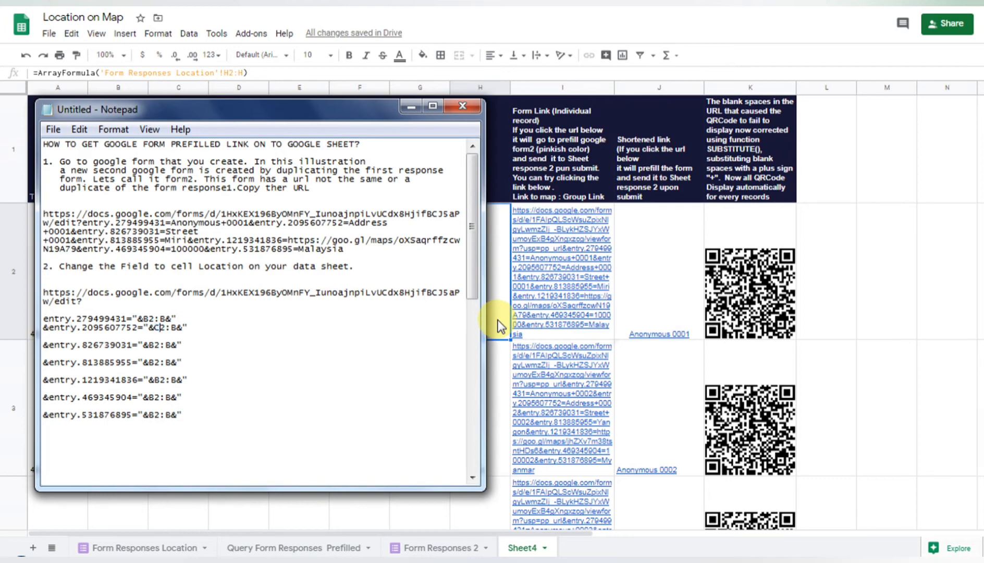
pyautogui.press('Right')
pyautogui.press('Right')
pyautogui.hotkey('shift', 'Right')
pyautogui.write('C')
pyautogui.press('Right')
pyautogui.press('Right')
pyautogui.press('Right')
pyautogui.press('Right')
pyautogui.press('Right')
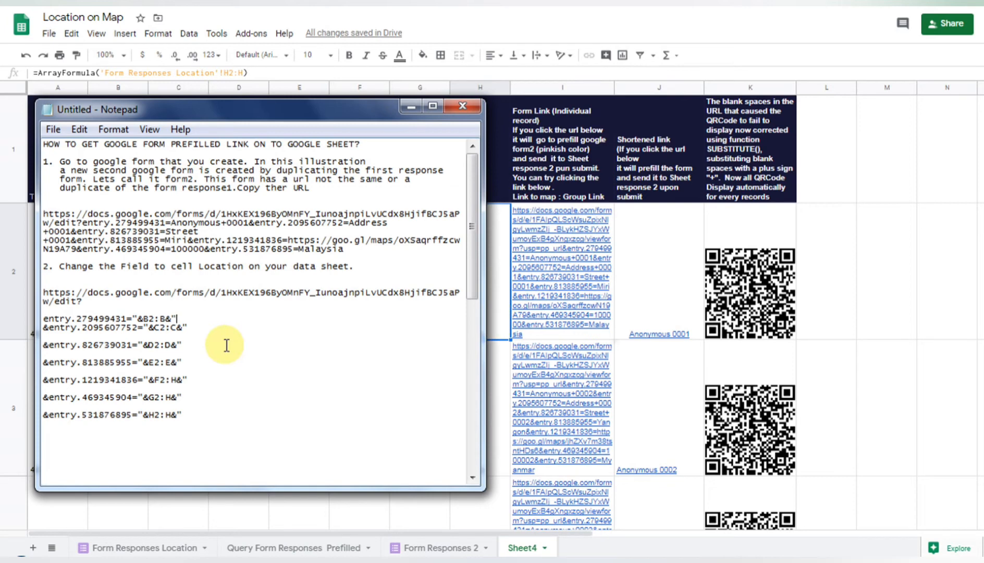
# Step: Insert "HYPERLINK(" in front of the form URL beneath the "Change the Field to cell Location" heading
pyautogui.click(829, 553)
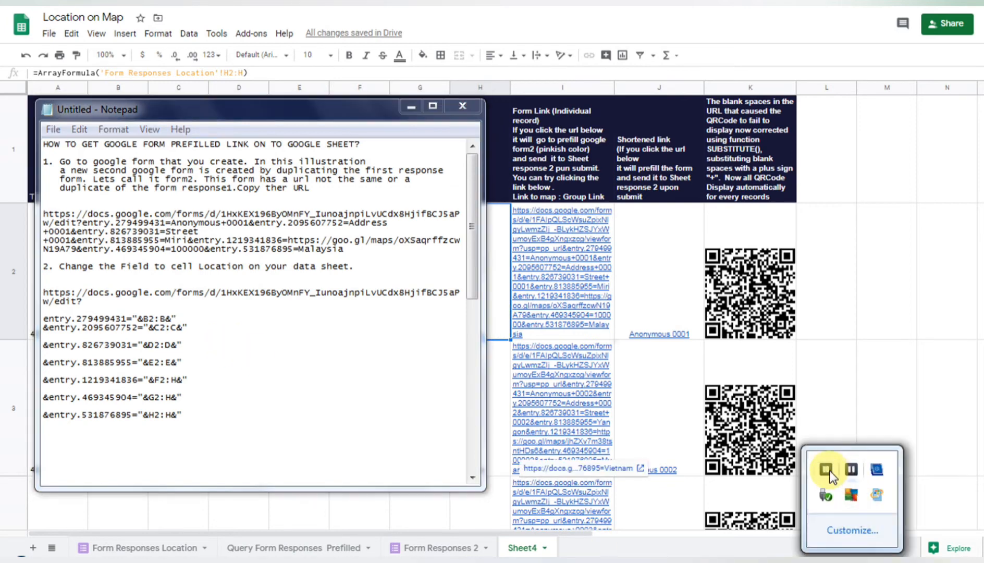
pyautogui.click(44, 295)
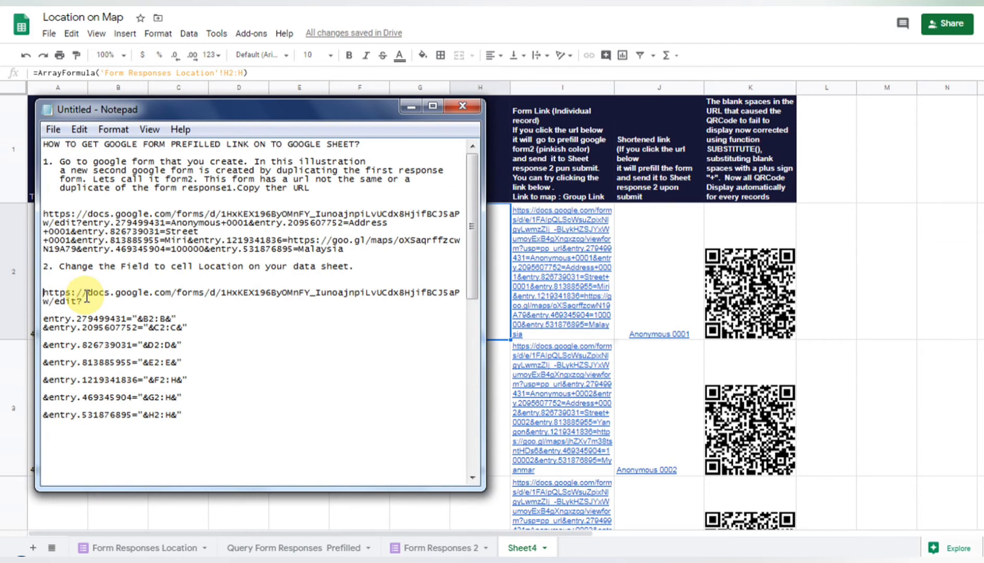
pyautogui.write('HYPERLINK')
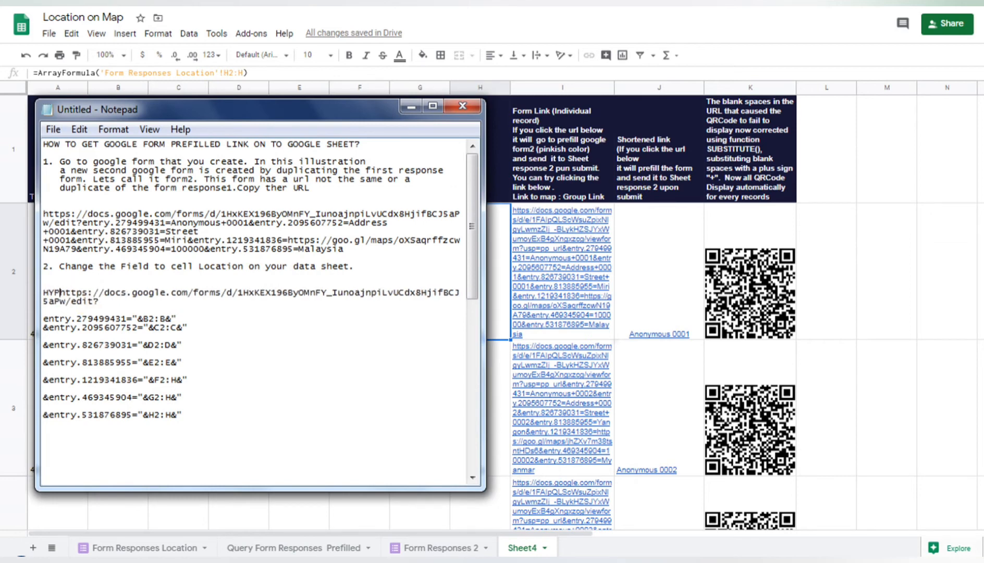
pyautogui.write('(')
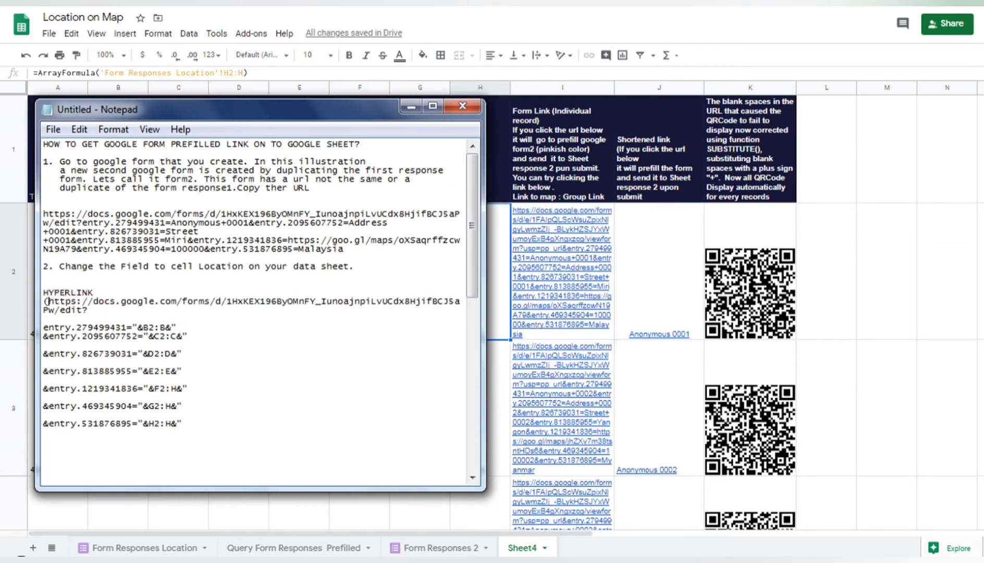
# Step: Close the HYPERLINK function with ")" at the end of the entry.531876895 line
pyautogui.press('Down')
pyautogui.press('Down')
pyautogui.press('Down')
pyautogui.press('Down')
pyautogui.press('Down')
pyautogui.press('Down')
pyautogui.press('Down')
pyautogui.press('Down')
pyautogui.press('Down')
pyautogui.press('Down')
pyautogui.press('Down')
pyautogui.press('Down')
pyautogui.press('Down')
pyautogui.press('Down')
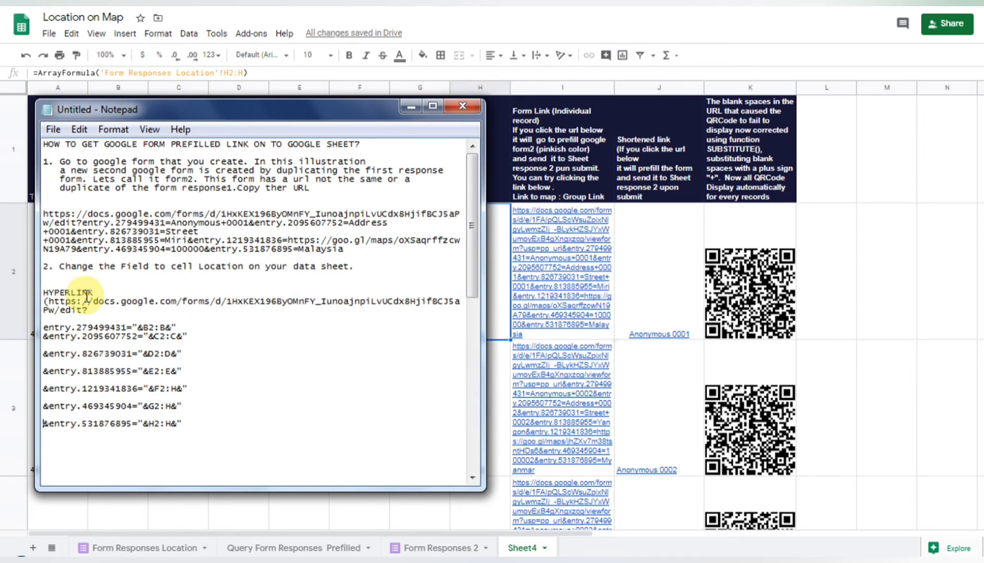
pyautogui.press('Right')
pyautogui.press('Right')
pyautogui.press('Right')
pyautogui.press('Right')
pyautogui.press('Right')
pyautogui.press('Right')
pyautogui.press('Right')
pyautogui.press('Right')
pyautogui.press('Right')
pyautogui.press('Right')
pyautogui.press('Right')
pyautogui.press('Right')
pyautogui.press('Right')
pyautogui.press('Right')
pyautogui.press('Right')
pyautogui.write(')')
# Step: Insert "=SUBSTITUTE(" directly before HYPERLINK
pyautogui.press('Up')
pyautogui.press('Home')
pyautogui.press('Up')
pyautogui.press('Up')
pyautogui.press('Up')
pyautogui.press('Up')
pyautogui.press('Up')
pyautogui.press('Up')
pyautogui.press('Up')
pyautogui.press('Up')
pyautogui.write('=')
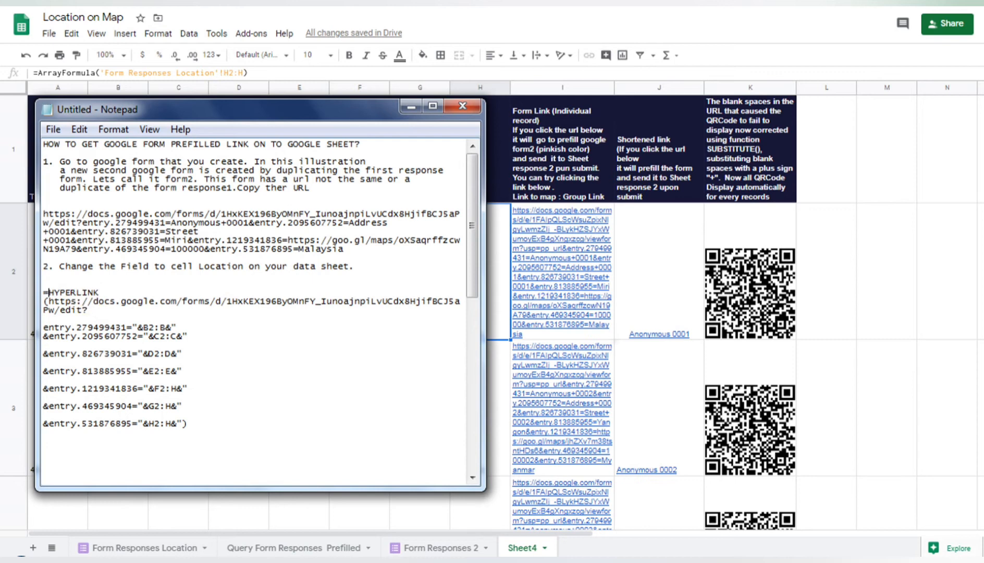
pyautogui.write('SUBSTITUTE')
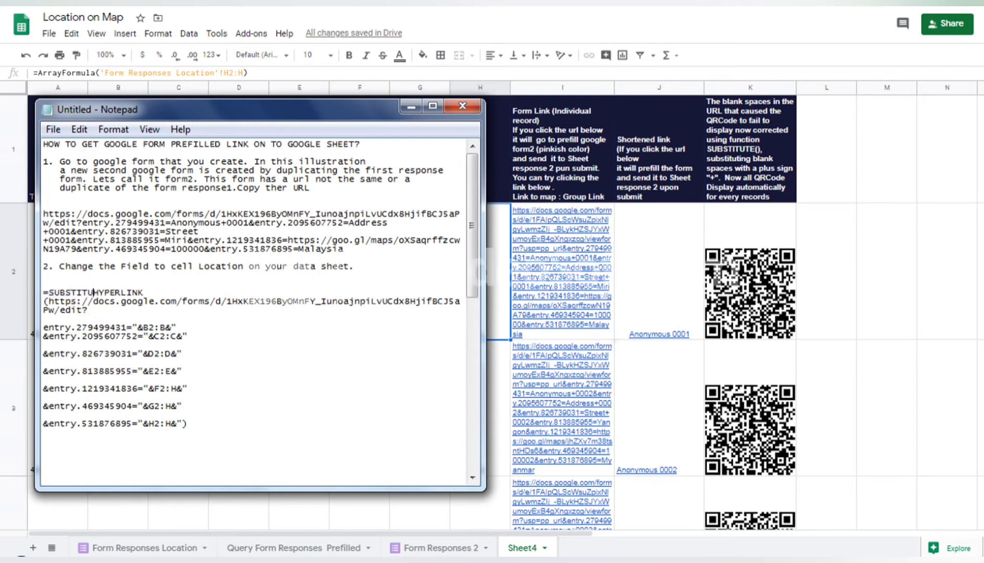
pyautogui.write('(')
# Step: Complete the SUBSTITUTE arguments after the entry.531876895 line with ," ","+") so that spaces are replaced by plus signs
pyautogui.click(193, 424)
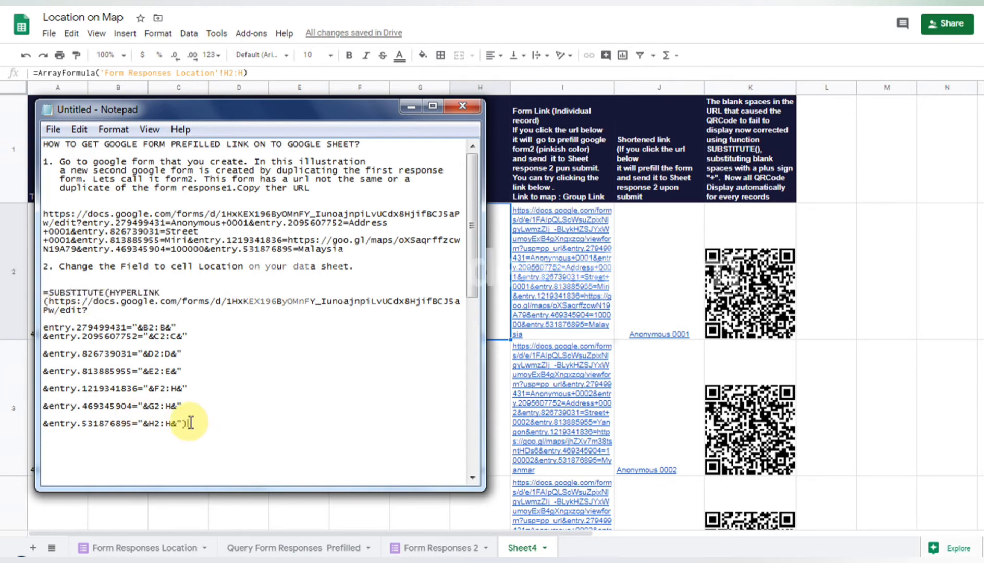
pyautogui.write('," ",')
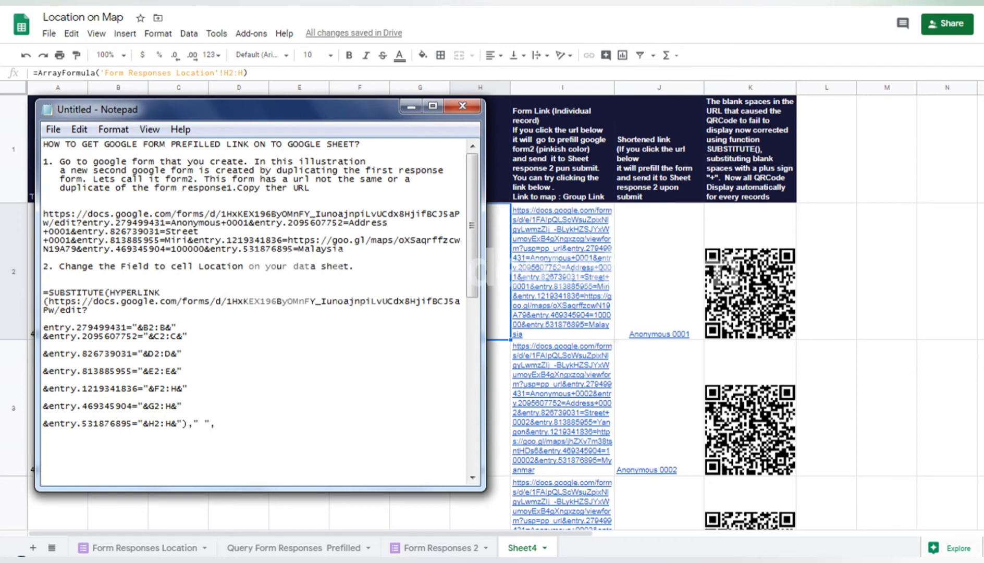
pyautogui.write('""+')
pyautogui.click(245, 422)
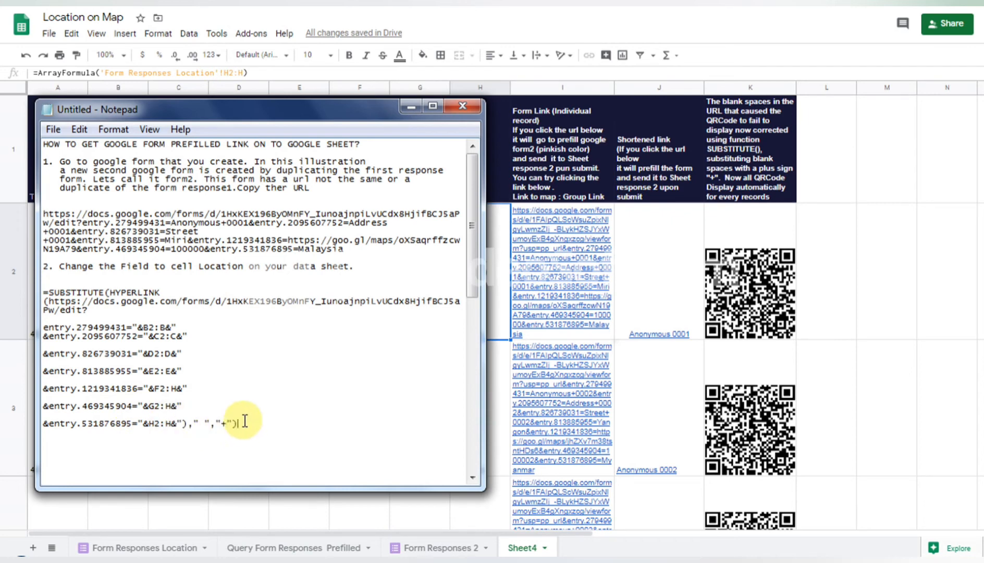
# Step: Insert "IF(ISBLANK()=FALSE," between the equals sign and SUBSTITUTE
pyautogui.click(47, 293)
pyautogui.write('IF')
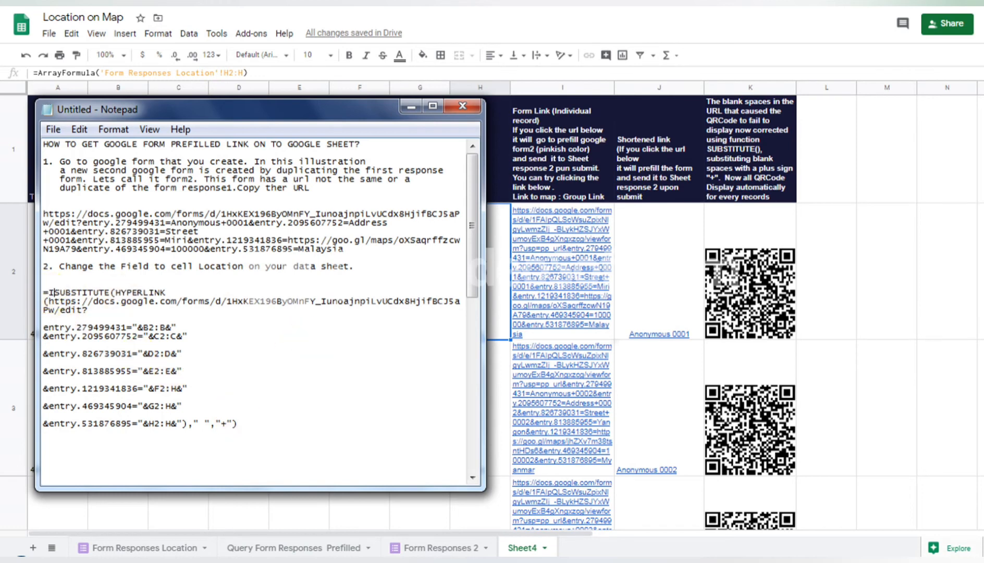
pyautogui.write('(ISBLANK')
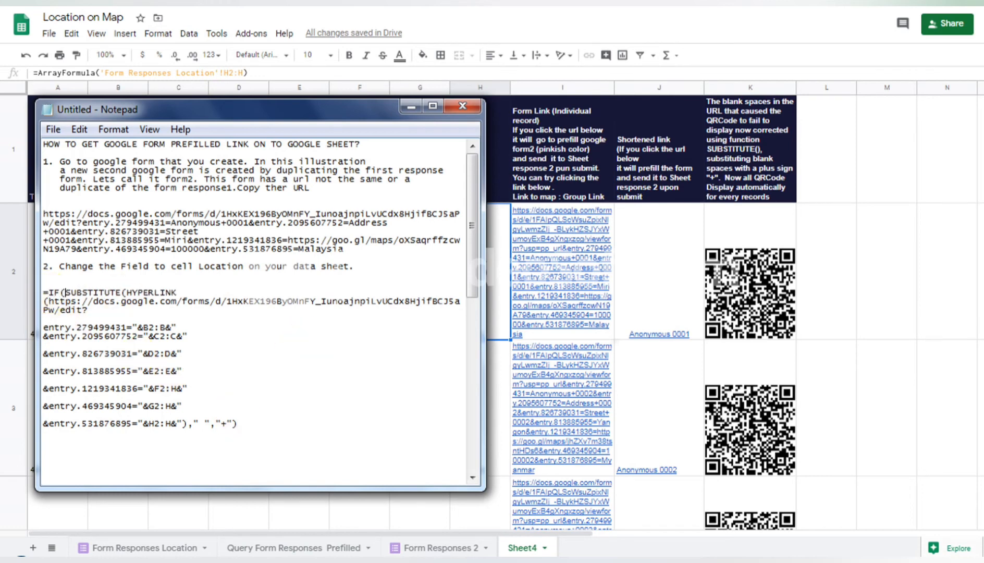
pyautogui.write('()=FALSE')
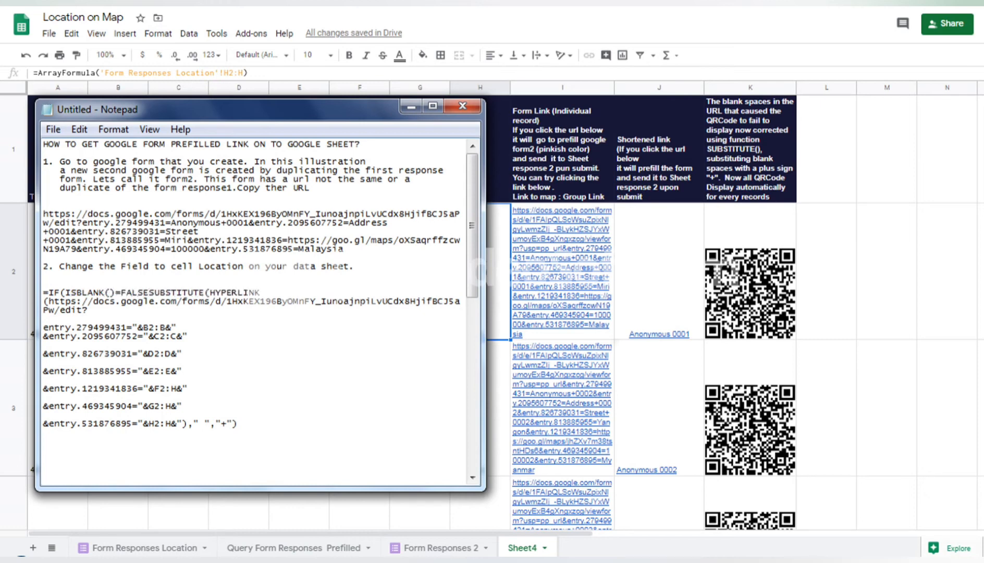
pyautogui.write(',')
# Step: Close the IF function with ",)" at the end of the formula and enter the range A2:A inside ISBLANK
pyautogui.press('Down')
pyautogui.press('Down')
pyautogui.press('Down')
pyautogui.press('Down')
pyautogui.press('Down')
pyautogui.press('Down')
pyautogui.press('Down')
pyautogui.press('Down')
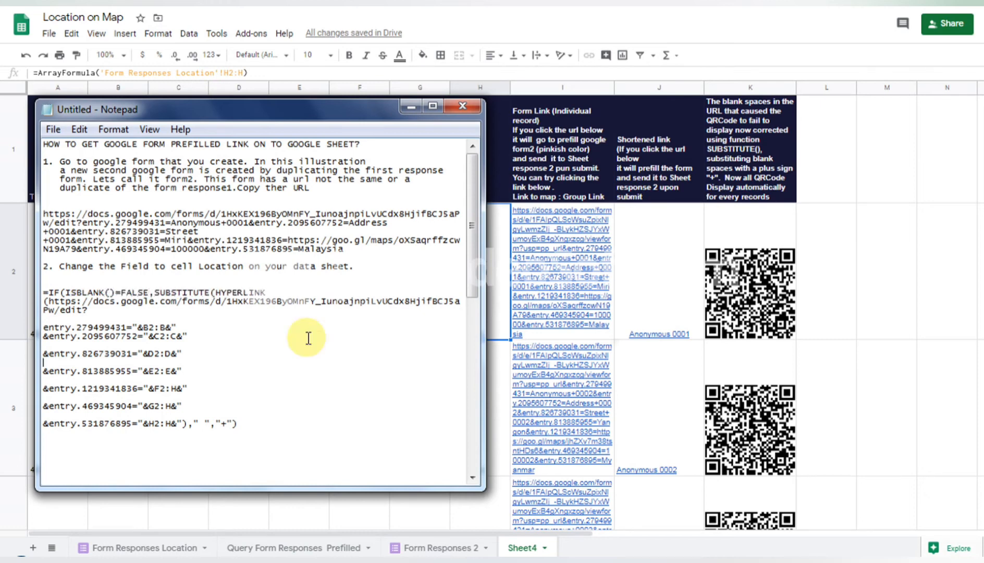
pyautogui.click(245, 424)
pyautogui.write(',)')
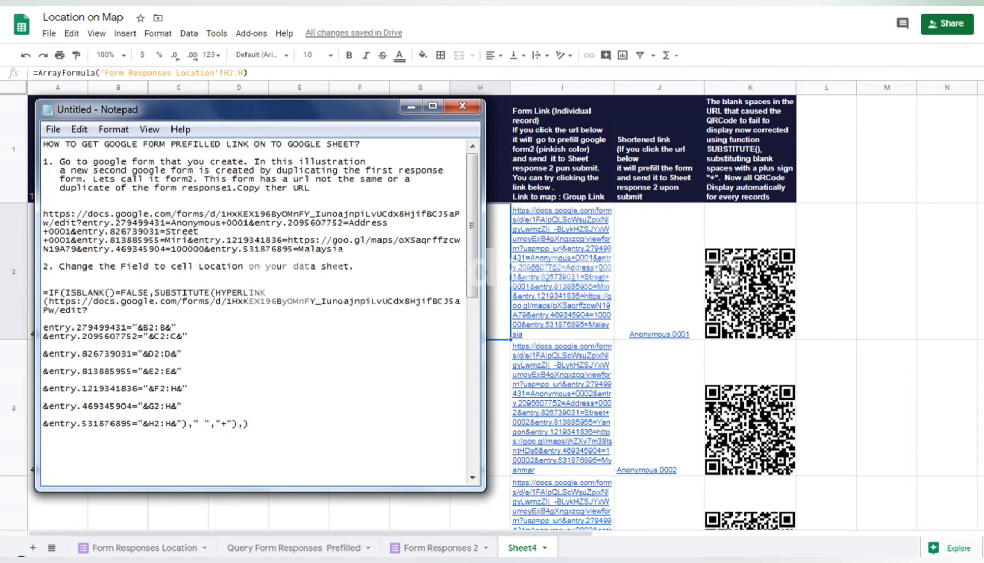
pyautogui.click(111, 293)
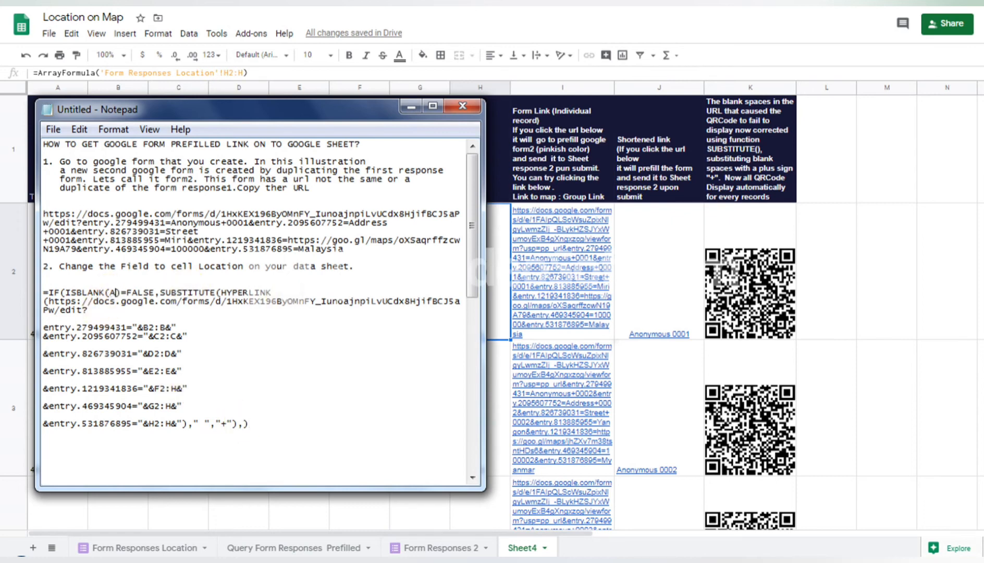
pyautogui.write('A2:A')
# Step: Write the line "That is copy this link to your sheet" beneath the formula
pyautogui.press('Down')
pyautogui.press('Down')
pyautogui.press('Down')
pyautogui.press('Down')
pyautogui.press('Down')
pyautogui.press('Down')
pyautogui.press('Down')
pyautogui.press('Down')
pyautogui.press('Down')
pyautogui.press('Down')
pyautogui.press('Down')
pyautogui.press('Down')
pyautogui.press('Down')
pyautogui.press('Down')
pyautogui.press('Down')
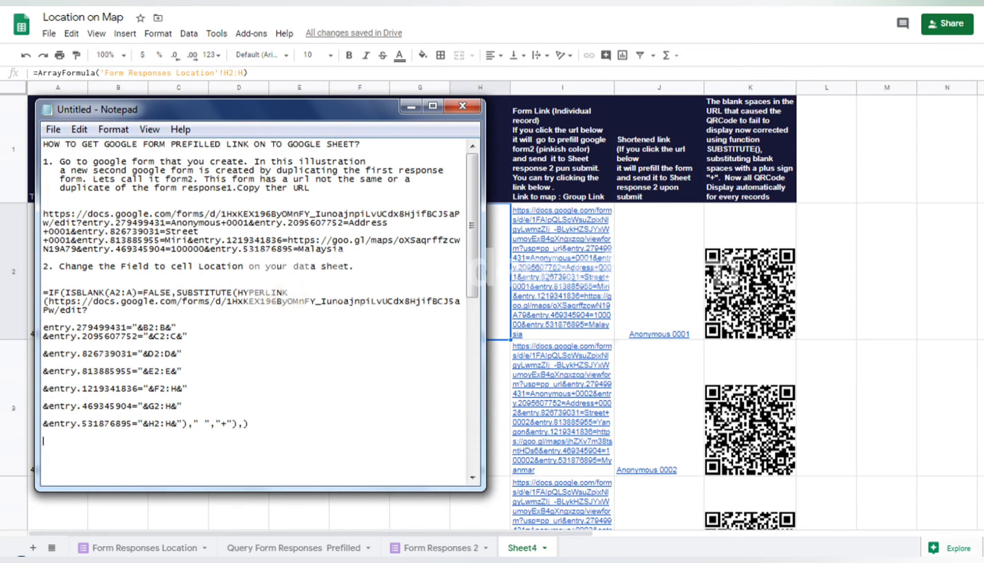
pyautogui.write('That is copy this link to your')
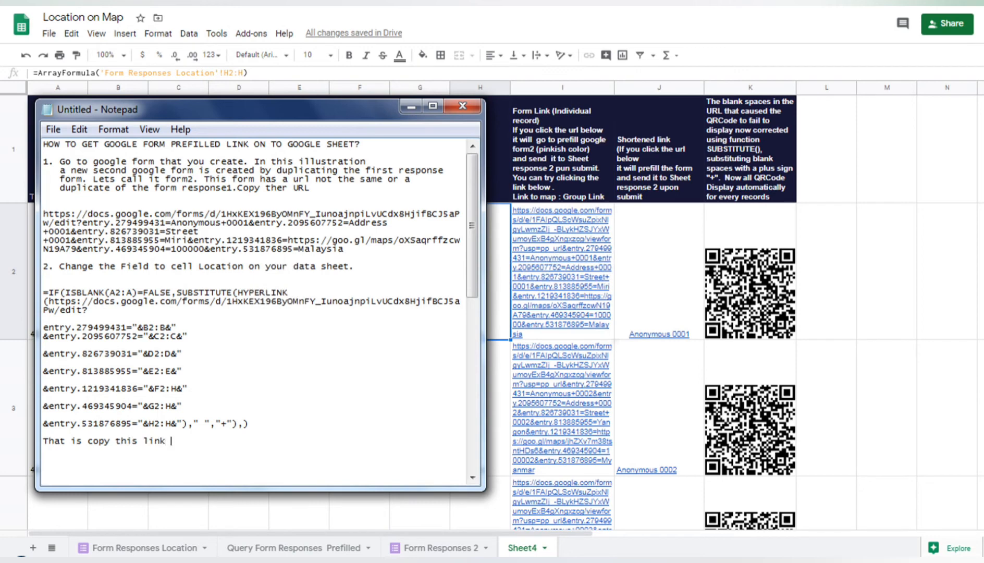
pyautogui.click(852, 560)
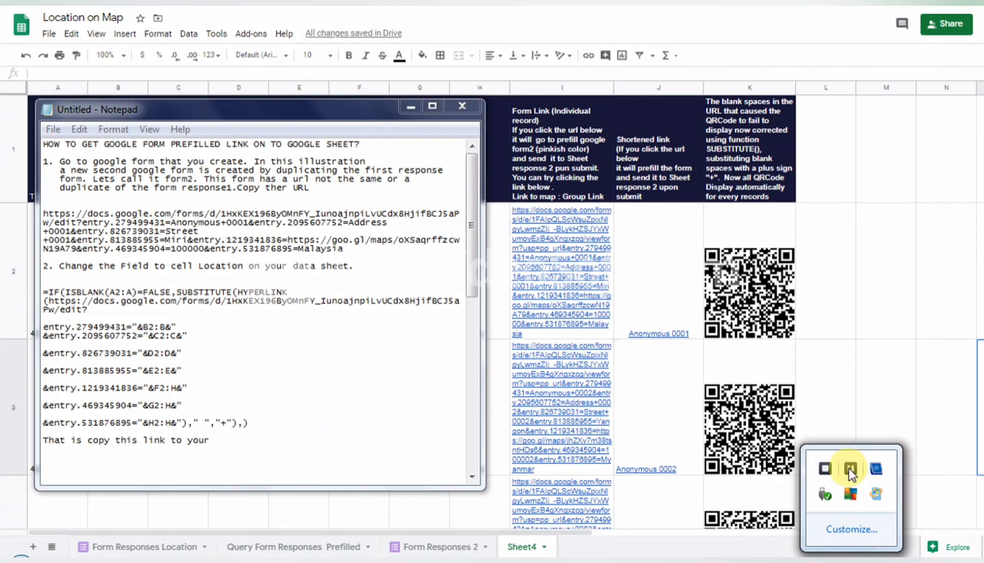
pyautogui.click(217, 440)
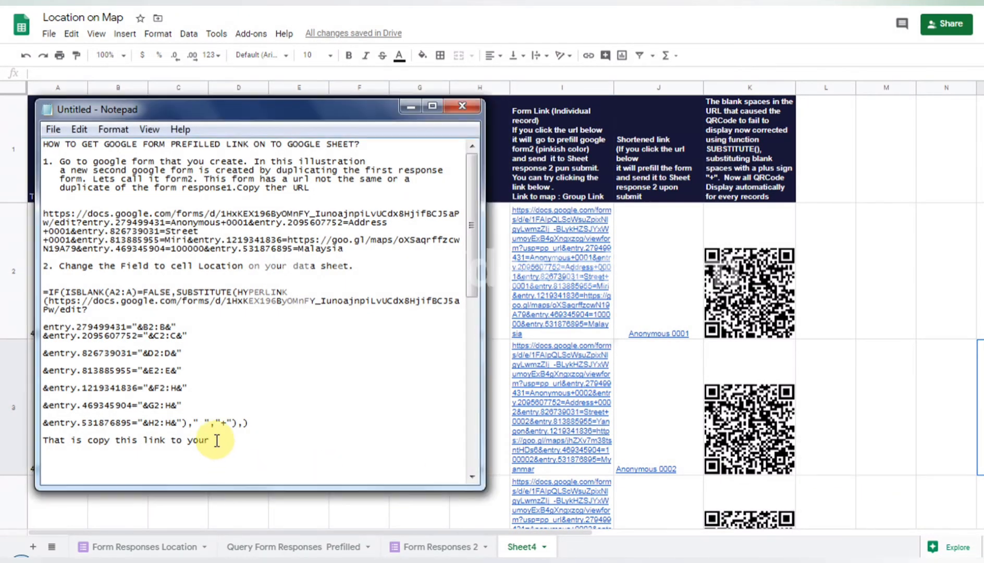
pyautogui.write('sheet')
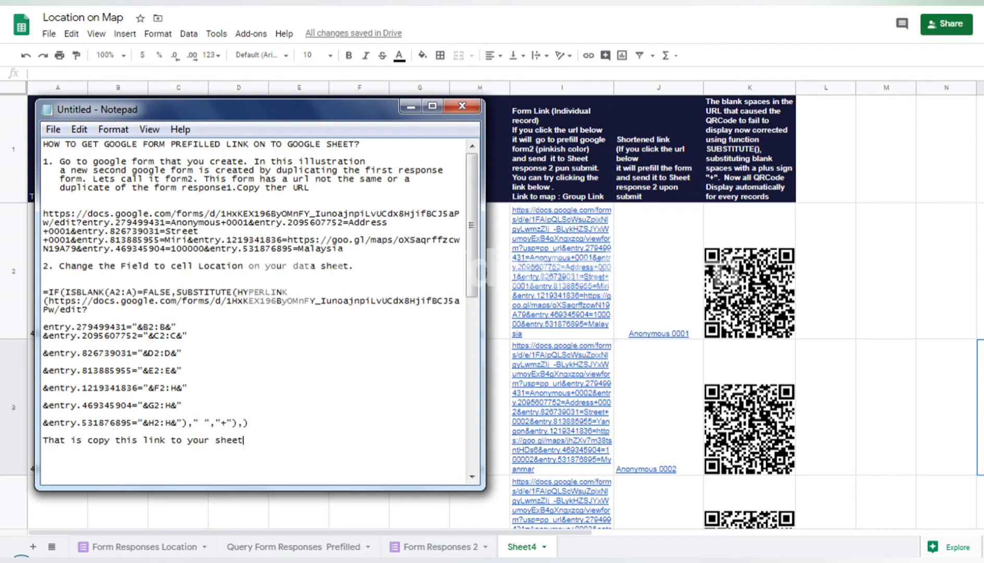
# Step: Wrap the whole IF formula in ARRAYFORMULA(), adding its closing parenthesis after the last entry line
pyautogui.click(217, 440)
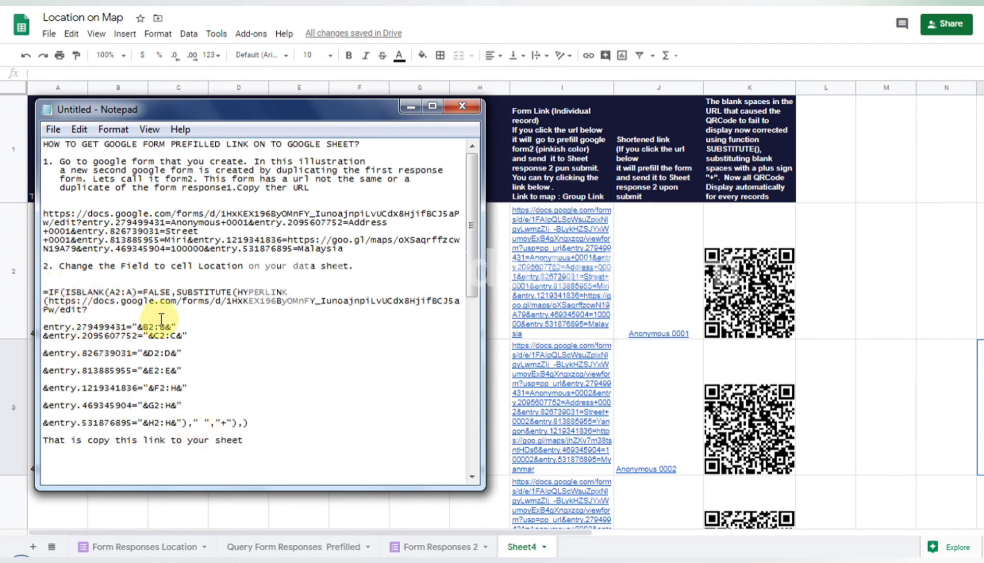
pyautogui.write('ARRAYFORMULA')
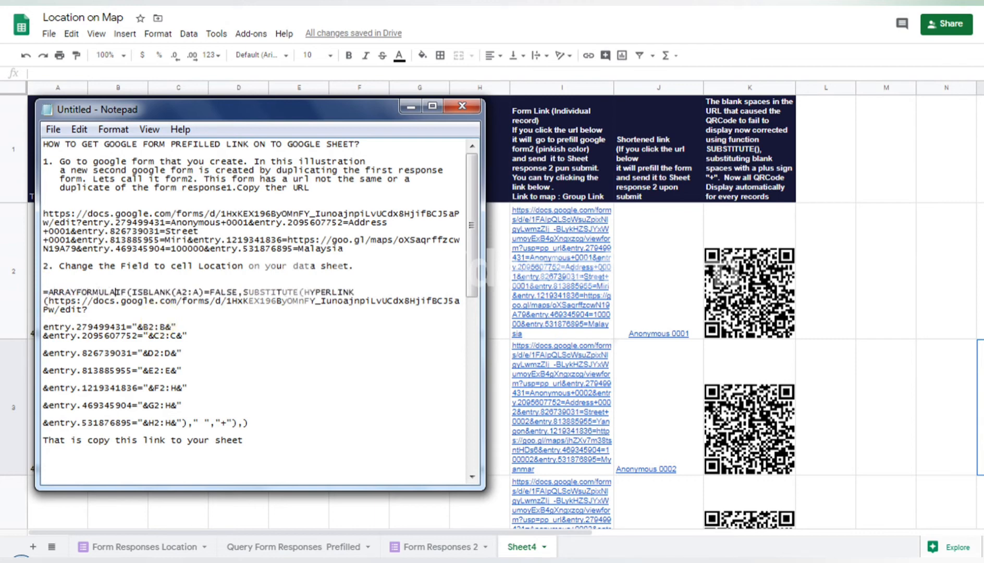
pyautogui.write('(')
pyautogui.click(249, 422)
pyautogui.write(')')
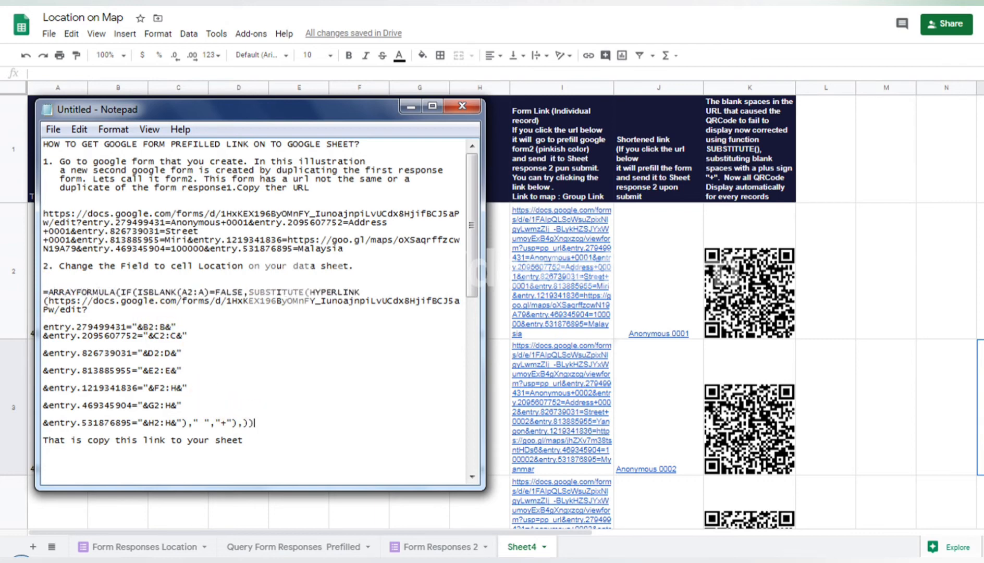
# Step: Select the complete ARRAYFORMULA text in the notes, from its closing parenthesis up to the equals sign
pyautogui.hotkey('shift', 'Home')
pyautogui.hotkey('shift', 'Up')
pyautogui.hotkey('shift', 'Up')
pyautogui.hotkey('shift', 'Up')
pyautogui.hotkey('shift', 'Up')
pyautogui.hotkey('shift', 'Up')
pyautogui.hotkey('shift', 'Up')
pyautogui.hotkey('shift', 'Up')
pyautogui.hotkey('shift', 'Up')
pyautogui.hotkey('shift', 'Up')
pyautogui.hotkey('shift', 'Up')
pyautogui.hotkey('shift', 'Up')
pyautogui.hotkey('shift', 'Up')
pyautogui.hotkey('shift', 'Up')
pyautogui.hotkey('shift', 'Up')
pyautogui.hotkey('shift', 'Up')
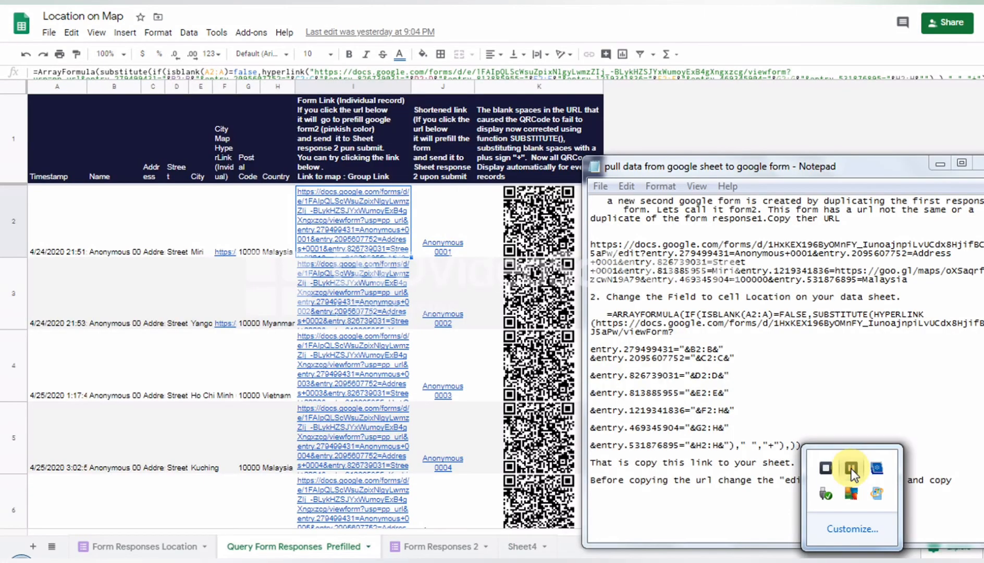
# Step: Add a space and an extra double quote after the "&H2:H&" reference of entry.531876895
pyautogui.click(853, 419)
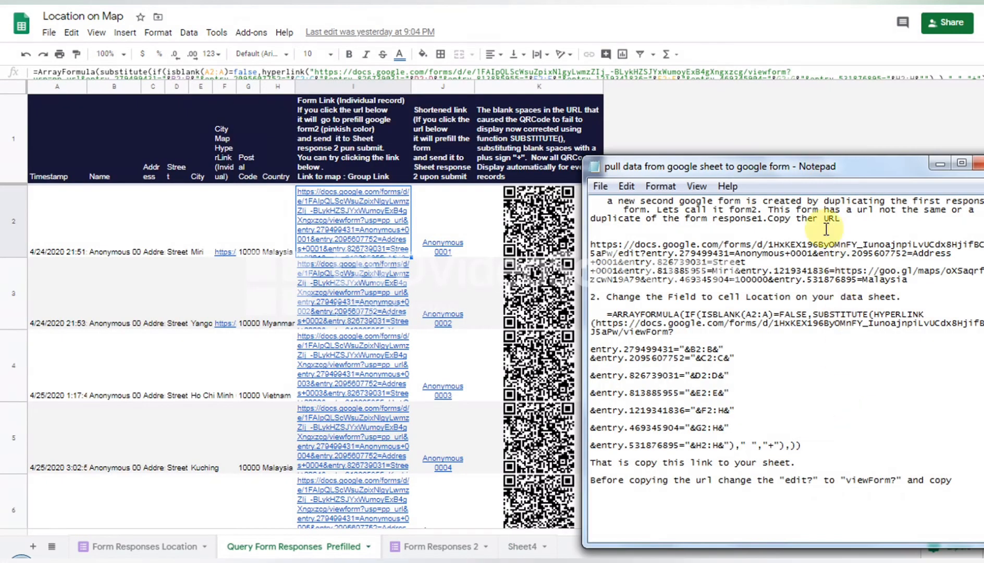
pyautogui.moveTo(801, 165); pyautogui.dragTo(756, 163)
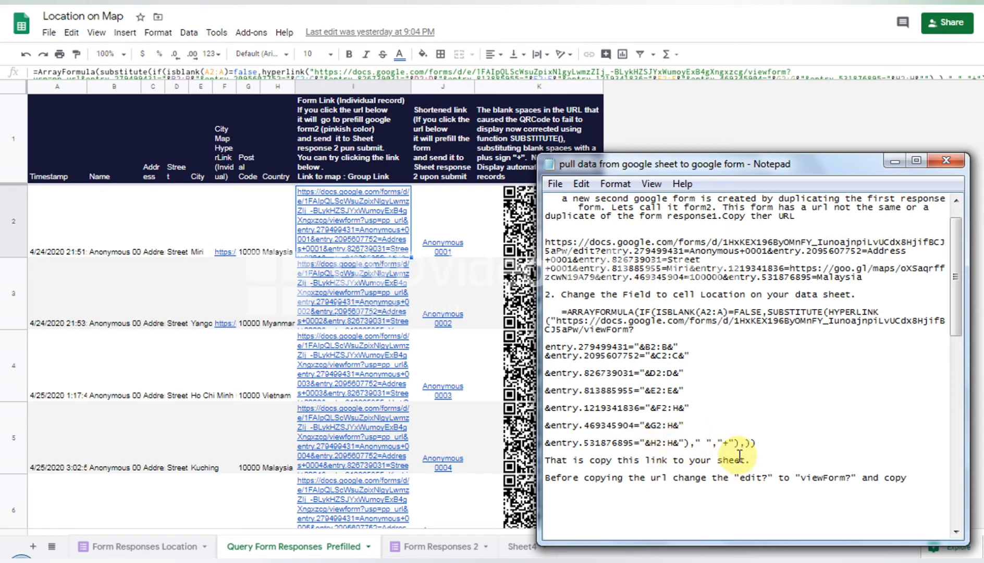
pyautogui.click(678, 442)
pyautogui.write('"')
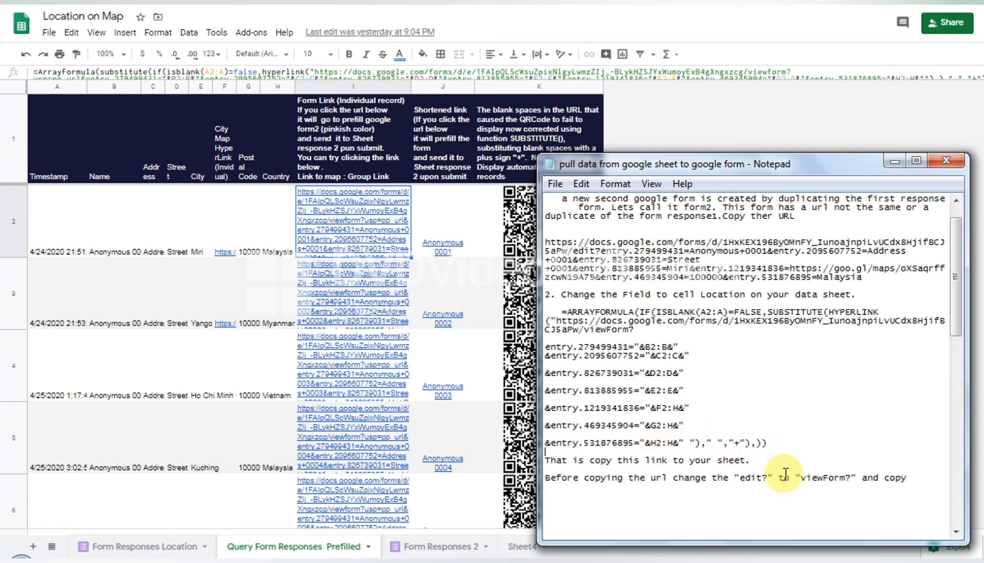
# Step: Replace "copy" at the end of the last note with "paste to cell where you want the URL to be."
pyautogui.click(780, 501)
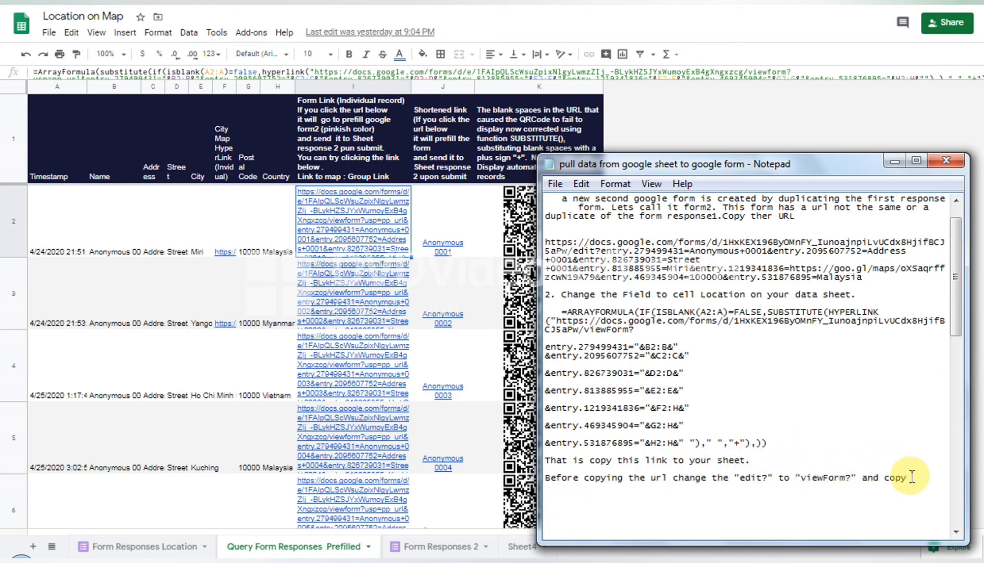
pyautogui.doubleClick(892, 477)
pyautogui.write('paste')
pyautogui.press('Return')
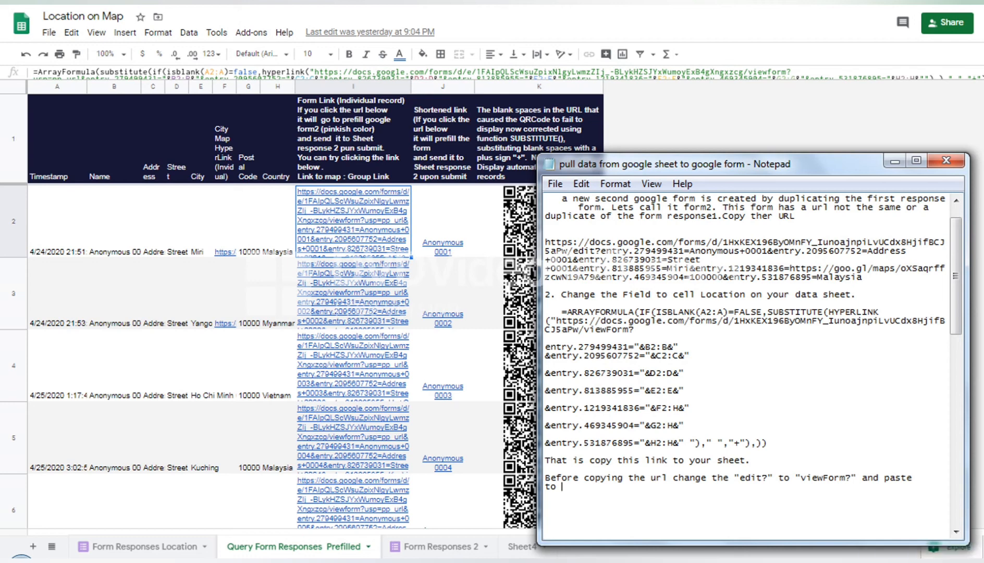
pyautogui.write('to cell where you want the ')
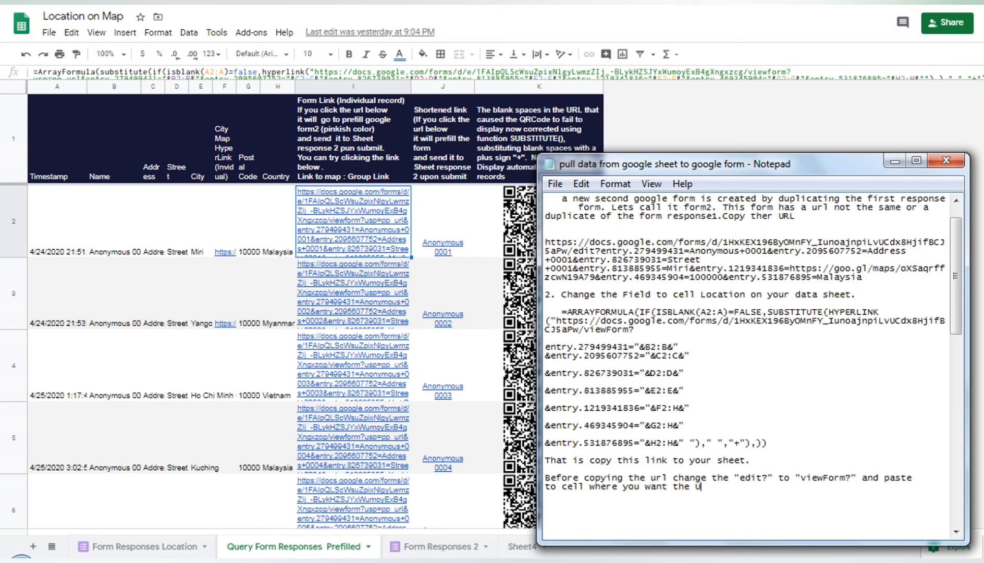
pyautogui.write('URL to be.')
pyautogui.click(853, 554)
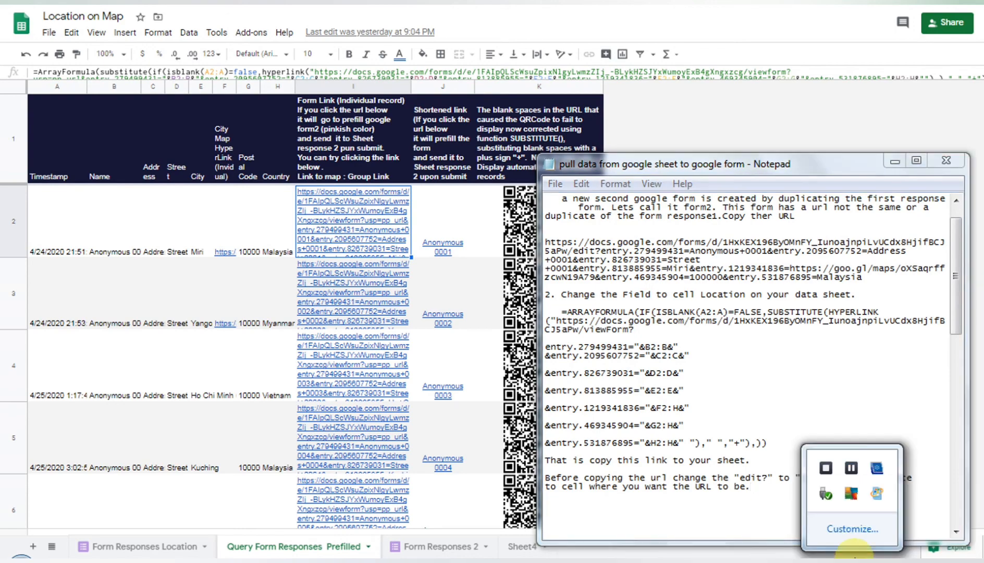
pyautogui.click(851, 468)
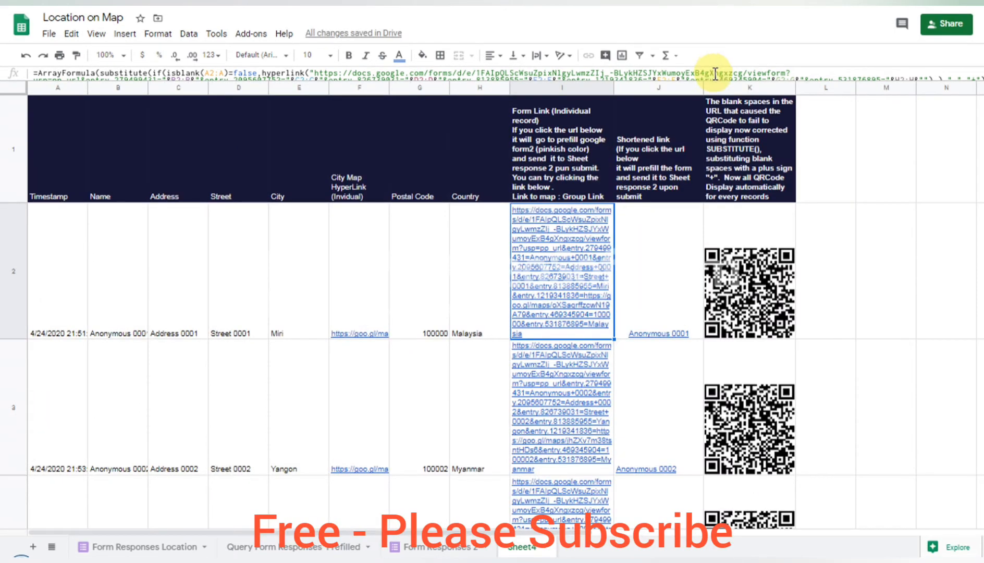
# Step: Open the form link formula in cell I2 of Sheet4 and examine its full text
pyautogui.click(715, 73)
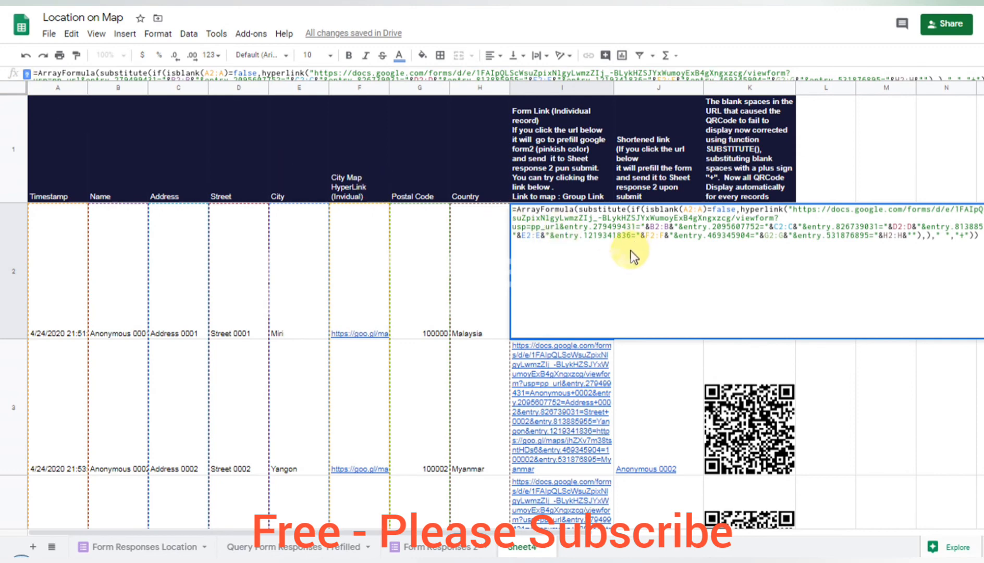
pyautogui.moveTo(513, 207); pyautogui.dragTo(983, 294)
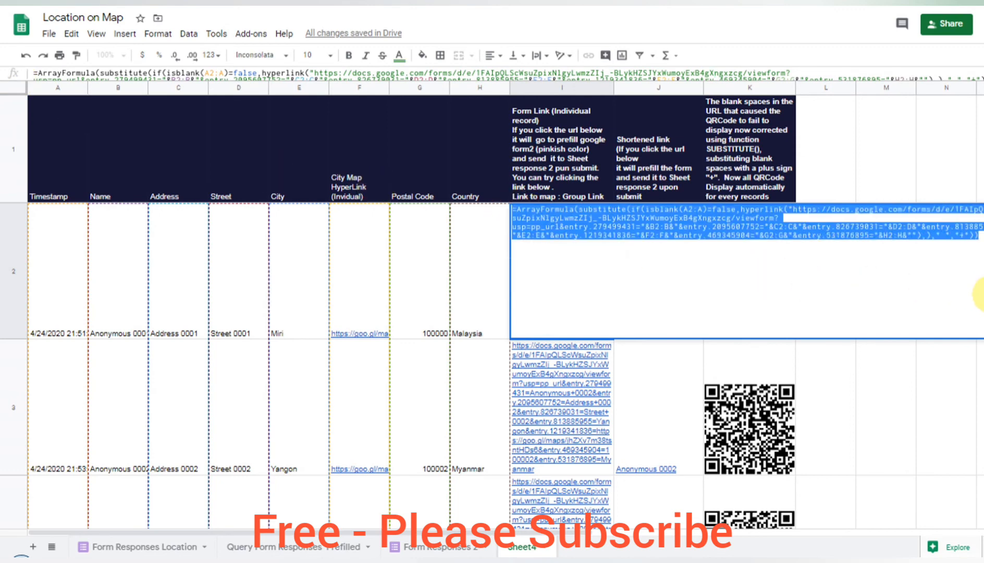
pyautogui.click(812, 288)
pyautogui.hotkey('ctrl', '-')
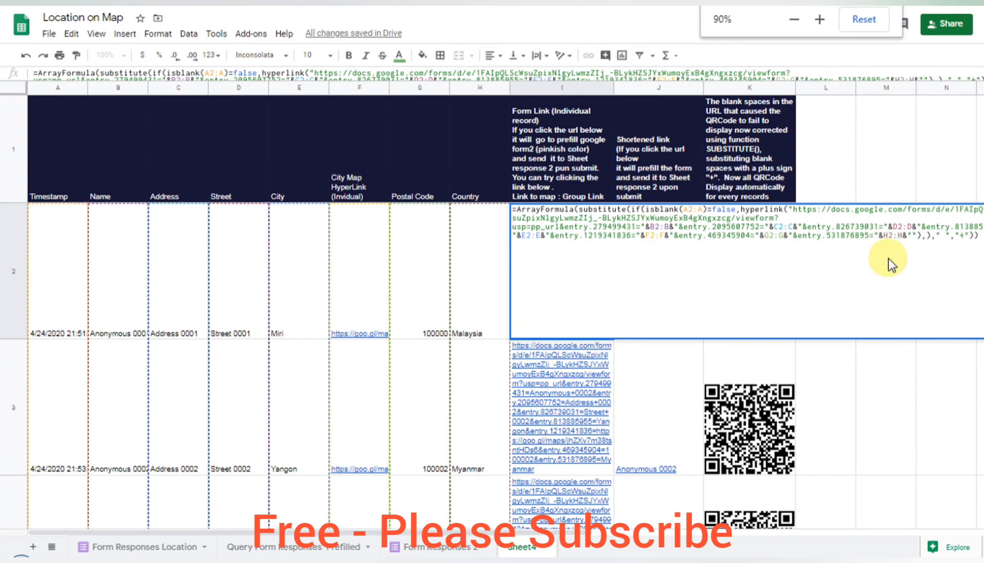
pyautogui.hotkey('ctrl', '+')
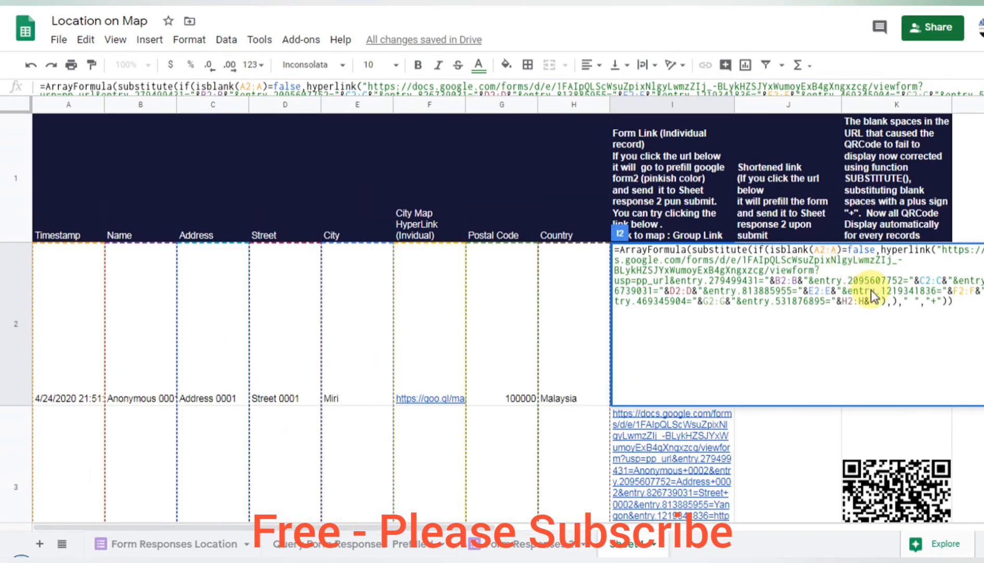